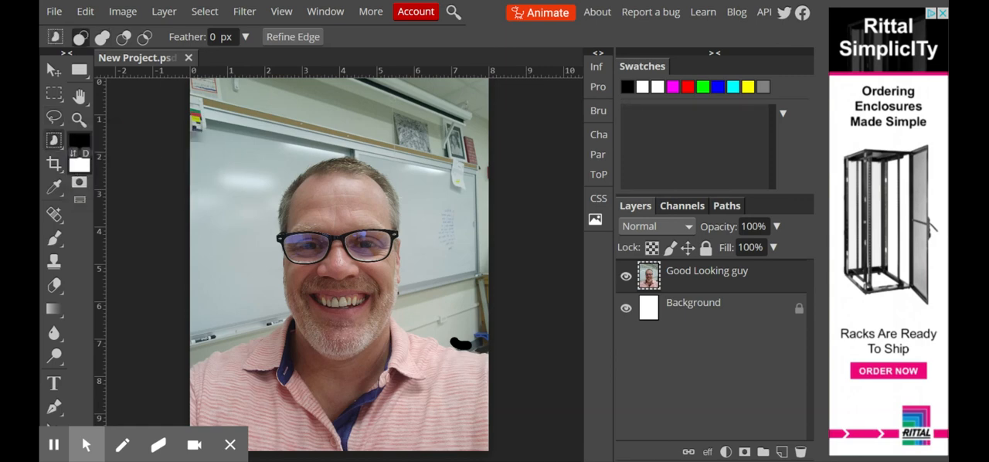
Select the man in the photo with the Object Selection tool, framing him from above the head to the image's lower edge.
left_click_drag(190, 141, 488, 454)
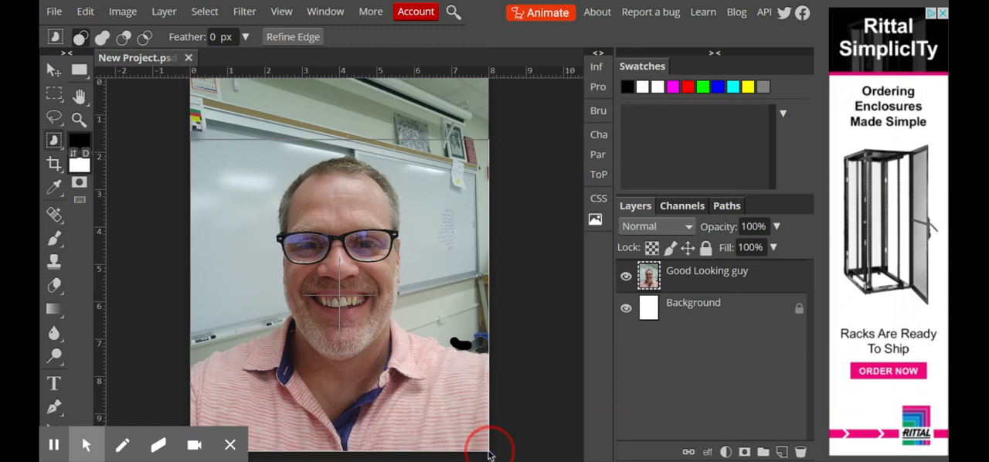
left_click_drag(488, 448, 488, 450)
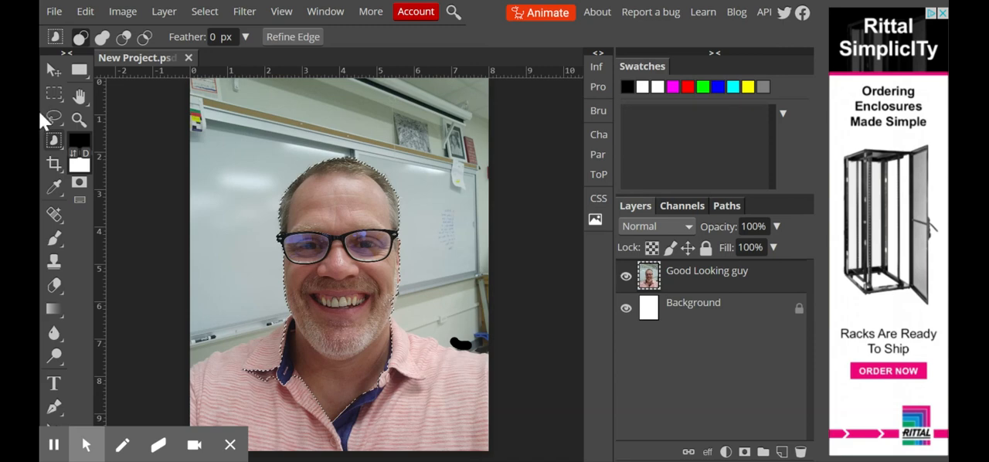
Add the man's shirt and both shoulders to the selection with the Quick Selection tool at a 300 px brush size.
mouse_move(53, 139)
left_mouse_down()
mouse_move(112, 174)
mouse_move(108, 163)
left_mouse_up()
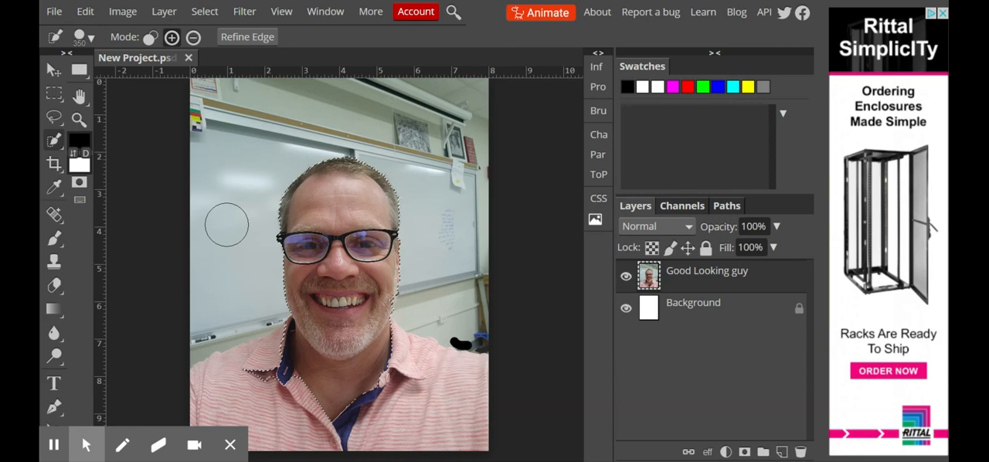
left_click(90, 38)
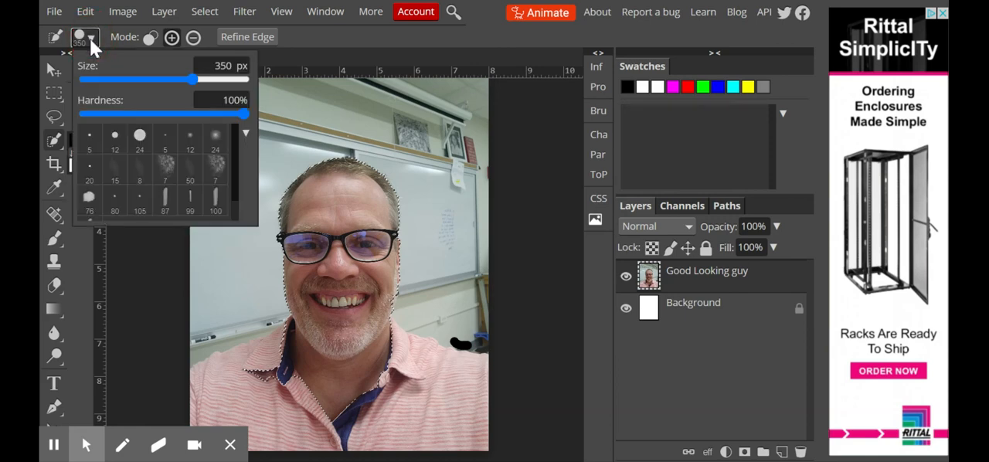
left_click(243, 397)
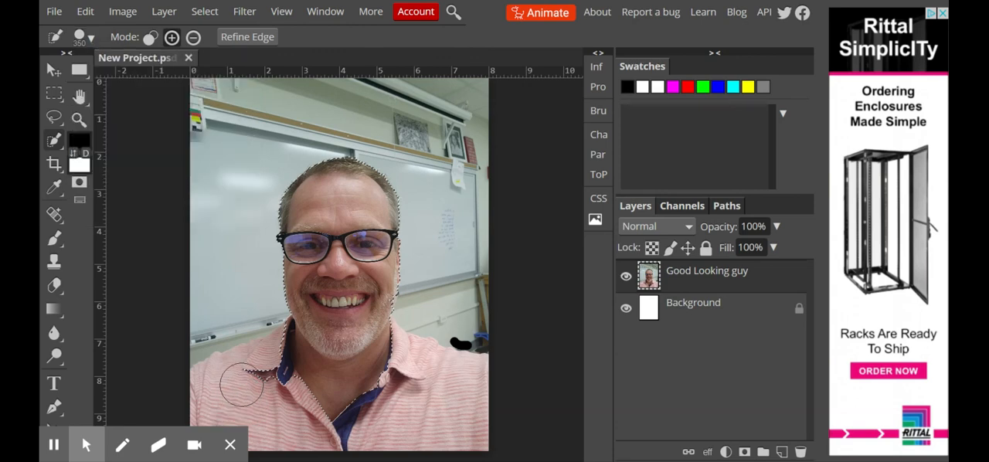
key("bracketleft")
key("bracketleft")
key("bracketright")
key("bracketright")
key("bracketright")
key("bracketleft")
key("bracketleft")
left_click(230, 389)
mouse_move(229, 389)
left_mouse_down()
mouse_move(384, 409)
mouse_move(422, 337)
left_mouse_up()
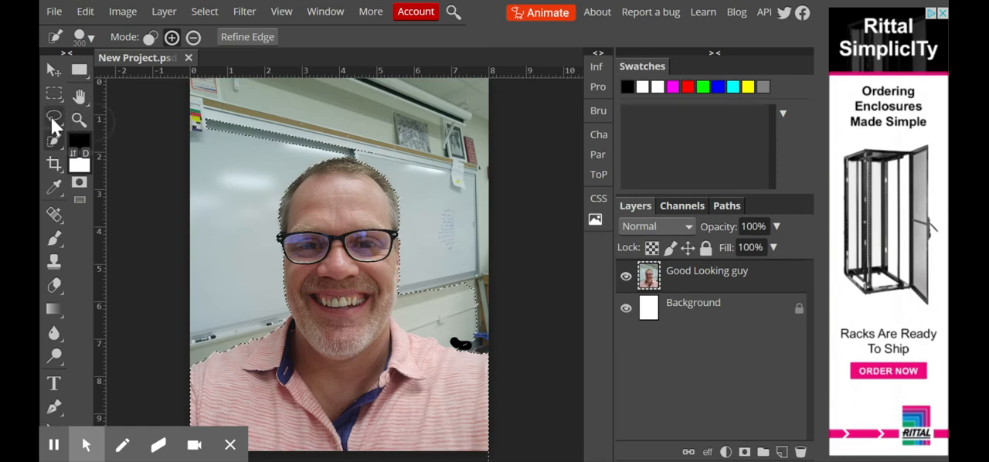
Subtract the stray whiteboard and wall areas beside and above the man from the selection with the Lasso tool.
left_click(53, 120)
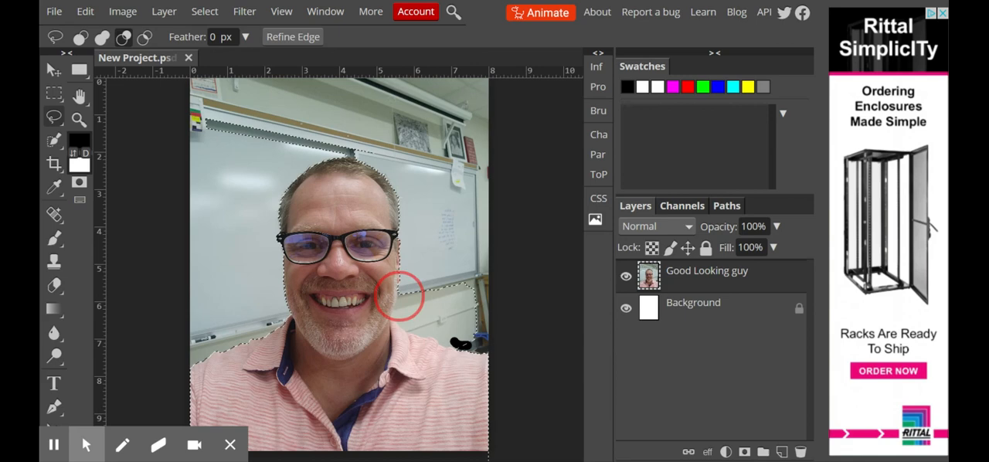
mouse_move(394, 314)
left_mouse_down()
mouse_move(463, 351)
mouse_move(487, 342)
mouse_move(501, 300)
mouse_move(490, 269)
mouse_move(476, 265)
mouse_move(410, 294)
left_mouse_up()
mouse_move(205, 126)
left_mouse_down()
mouse_move(246, 158)
mouse_move(298, 149)
mouse_move(358, 164)
mouse_move(386, 156)
mouse_move(374, 135)
mouse_move(310, 120)
mouse_move(202, 107)
left_mouse_up()
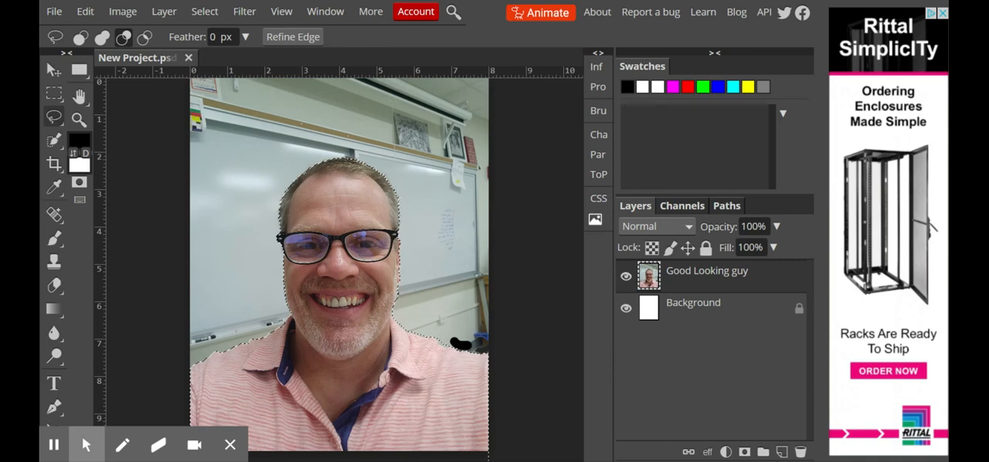
Open Refine Edge for the selection and examine the cutout's outline around the face and hair up close.
left_click(286, 43)
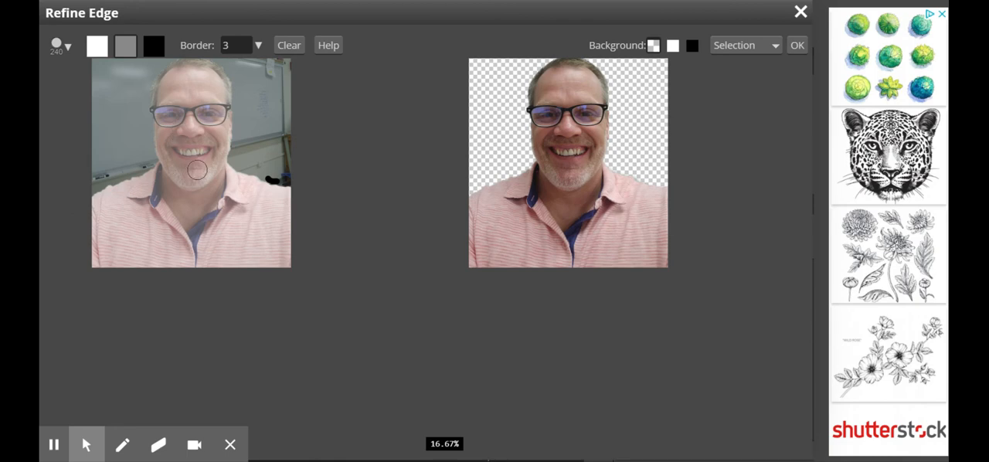
scroll(197, 170, "up", 1)
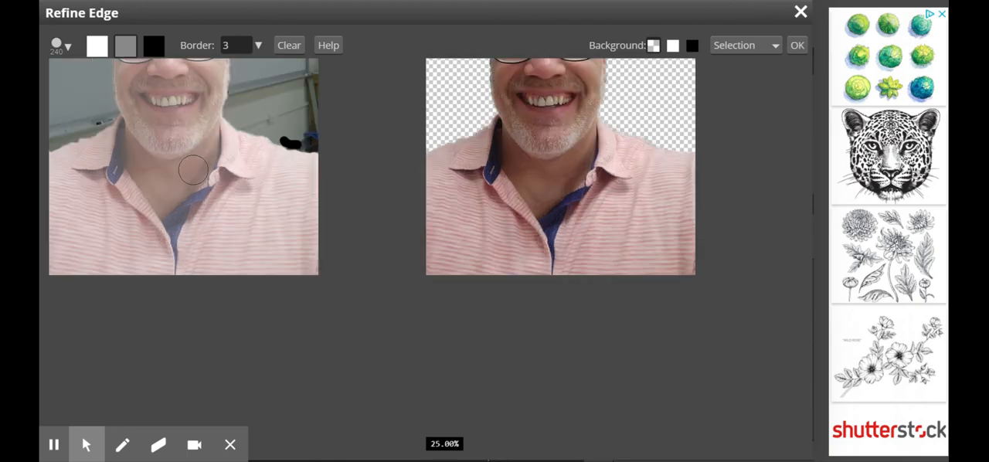
scroll(193, 170, "up", 1)
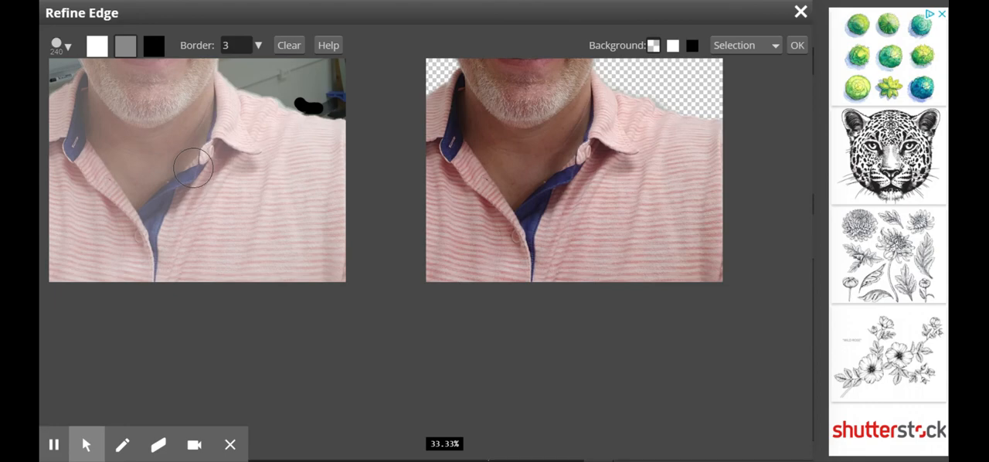
mouse_move(183, 136)
left_mouse_down()
mouse_move(312, 311)
mouse_move(309, 359)
mouse_move(276, 387)
left_mouse_up()
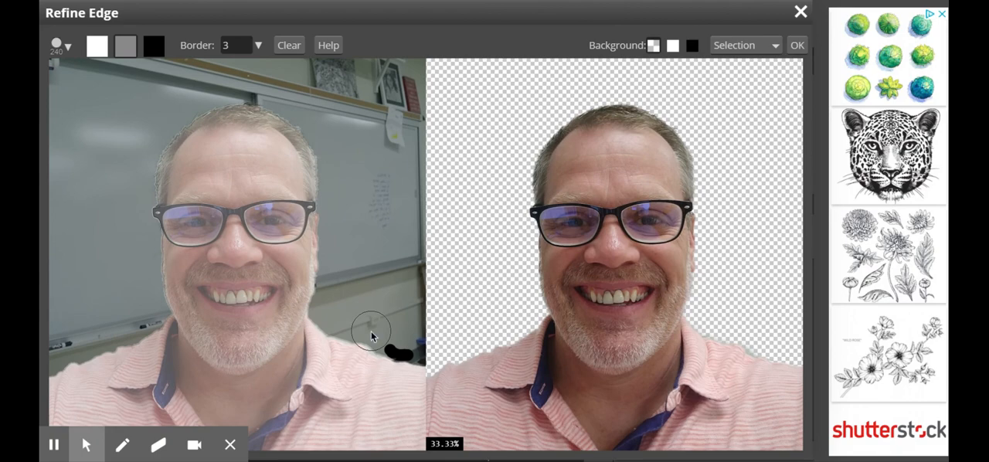
scroll(371, 336, "up", 2)
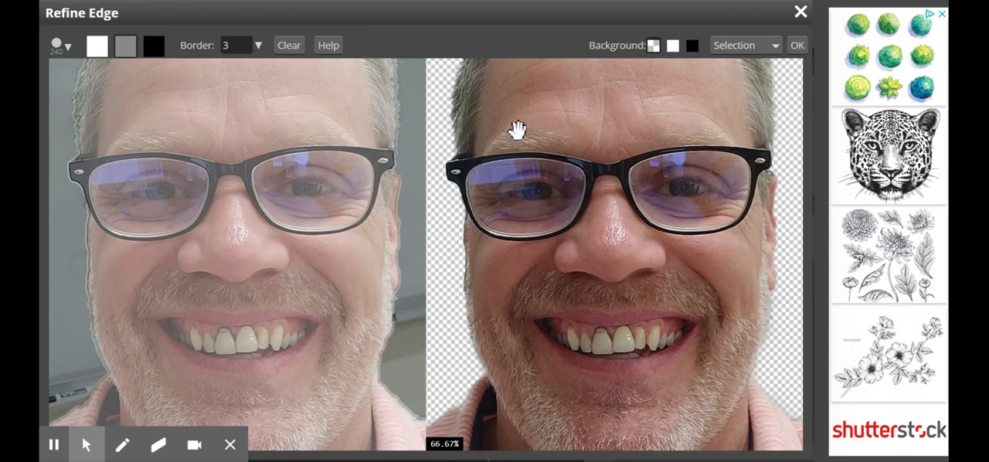
left_click_drag(516, 130, 462, 359)
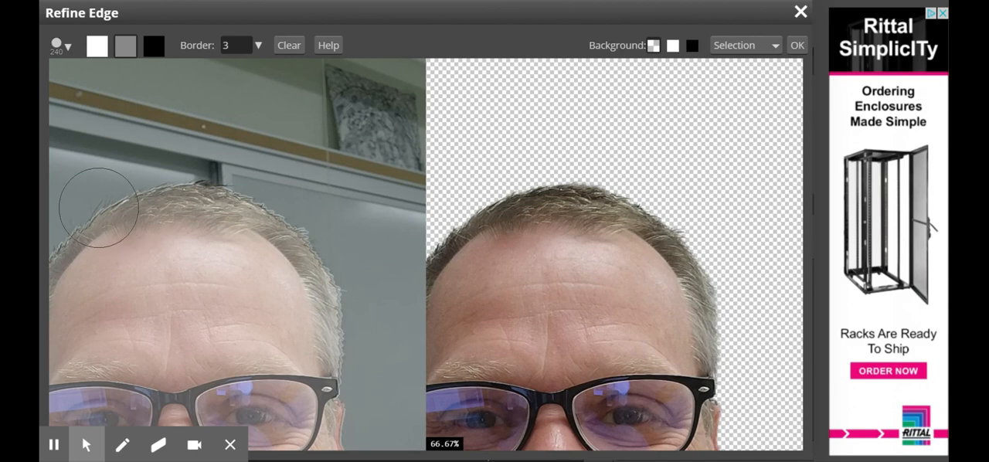
left_click_drag(132, 260, 255, 254)
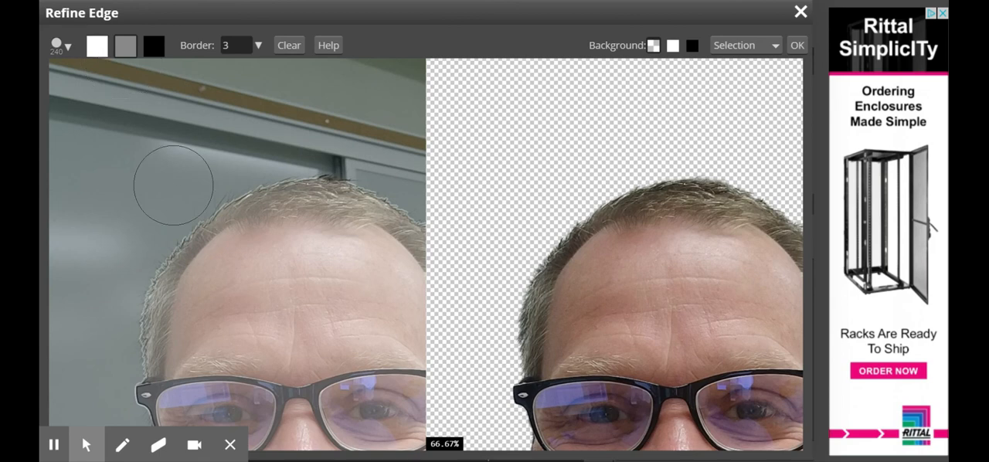
Mark the hair edge at the top of the head as a gray refinement area using a size 100 brush.
key("bracketleft")
key("bracketleft")
key("bracketleft")
key("bracketleft")
key("bracketleft")
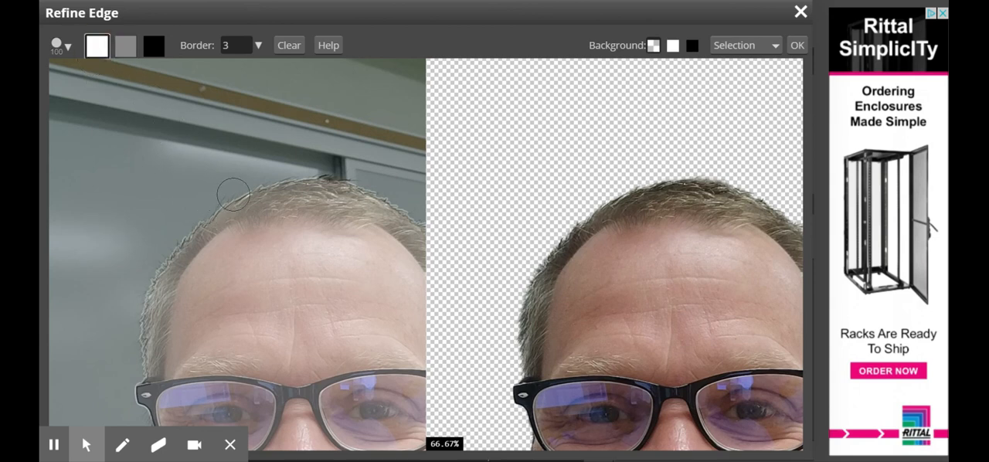
left_click_drag(234, 193, 182, 234)
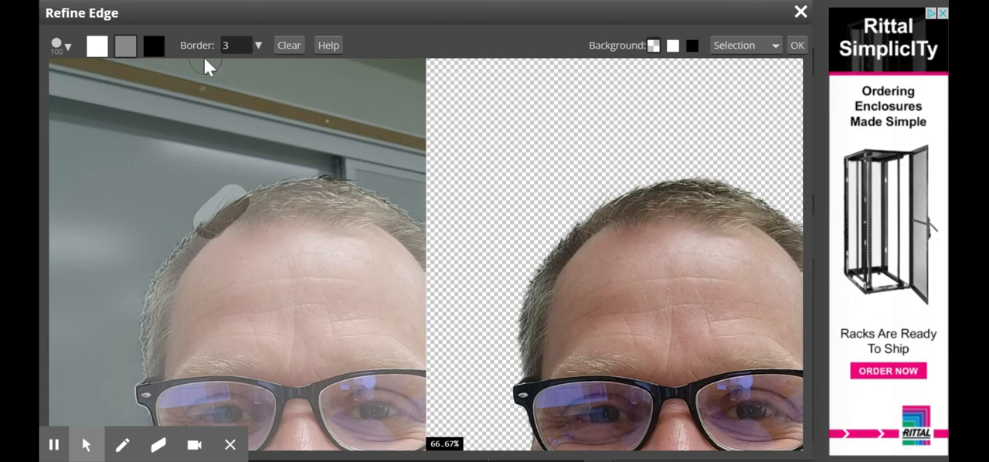
left_click_drag(317, 178, 344, 187)
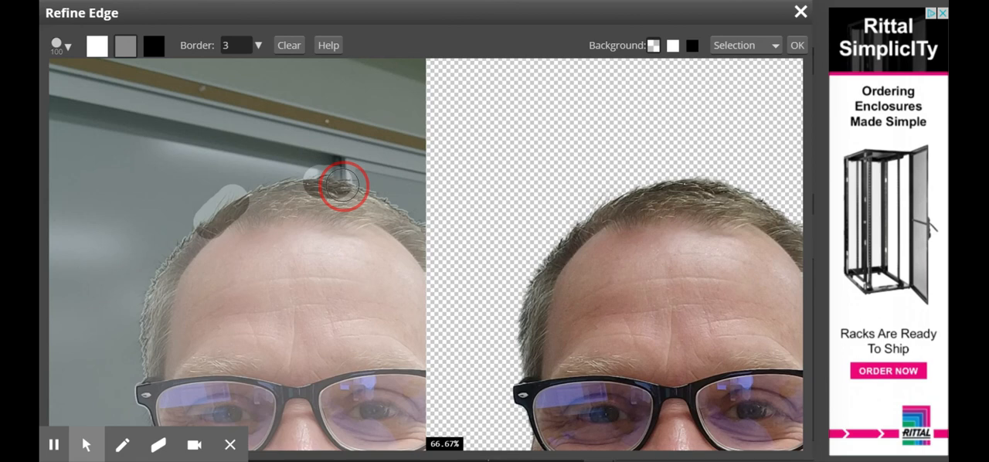
left_click_drag(342, 185, 343, 185)
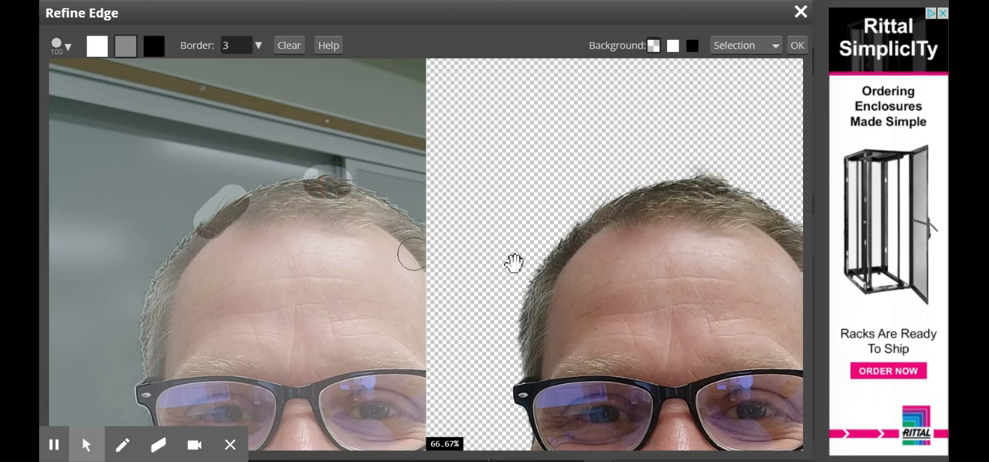
Exclude the light wall fringe along the shoulder on the photo's right side by painting black with a size 60 brush.
left_click_drag(317, 246, 160, 134)
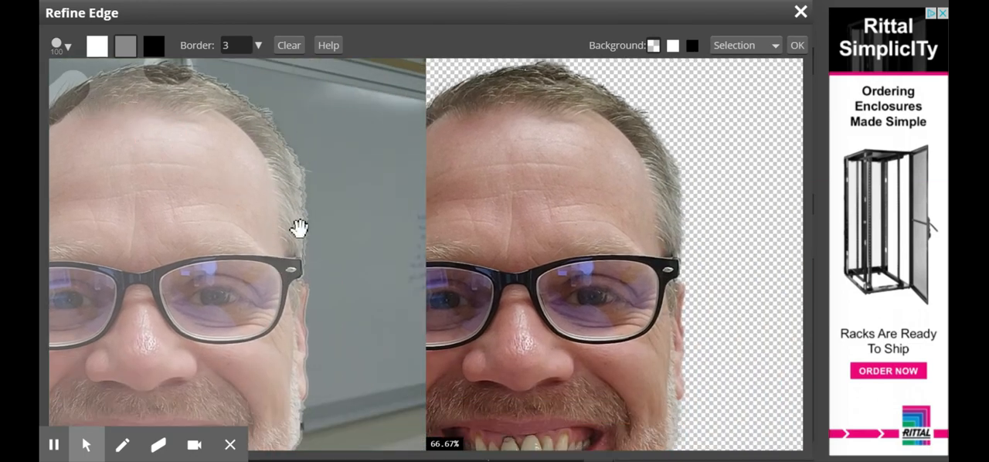
left_click_drag(321, 313, 312, 161)
left_click_drag(316, 358, 203, 212)
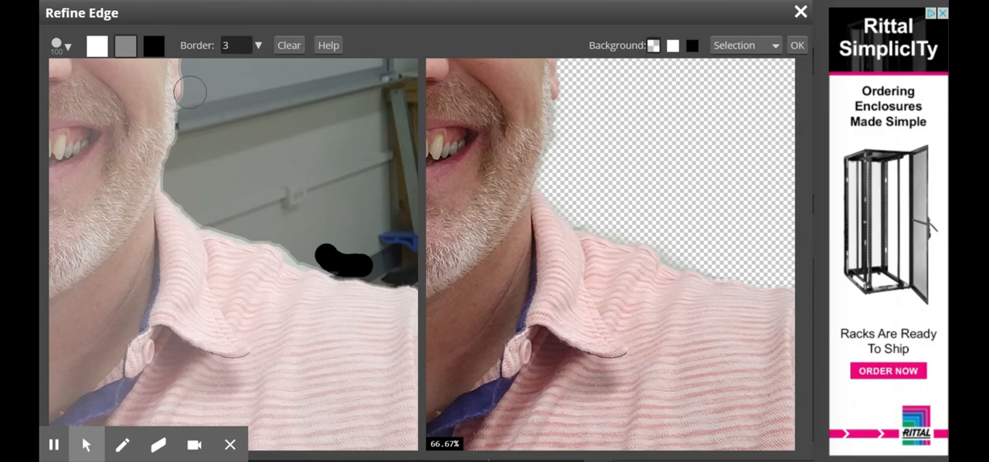
left_click(153, 45)
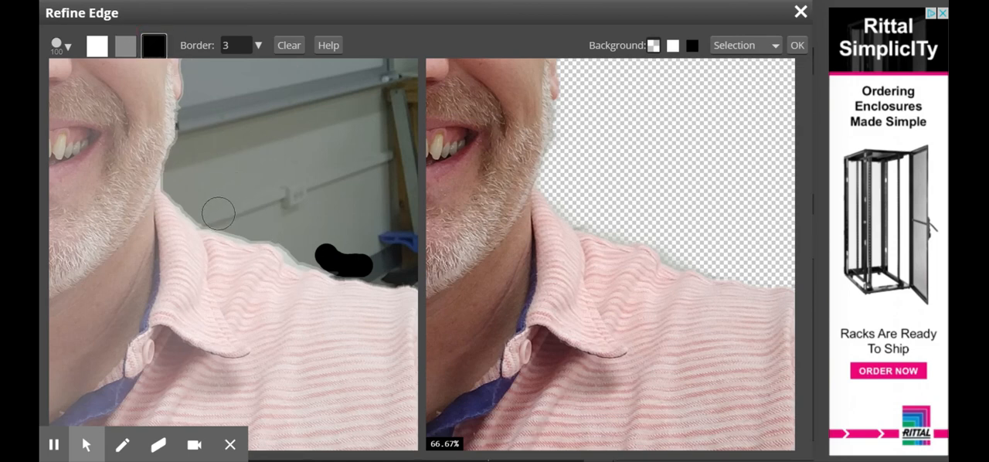
key("bracketleft")
key("bracketleft")
key("bracketleft")
key("bracketleft")
left_click_drag(217, 224, 352, 269)
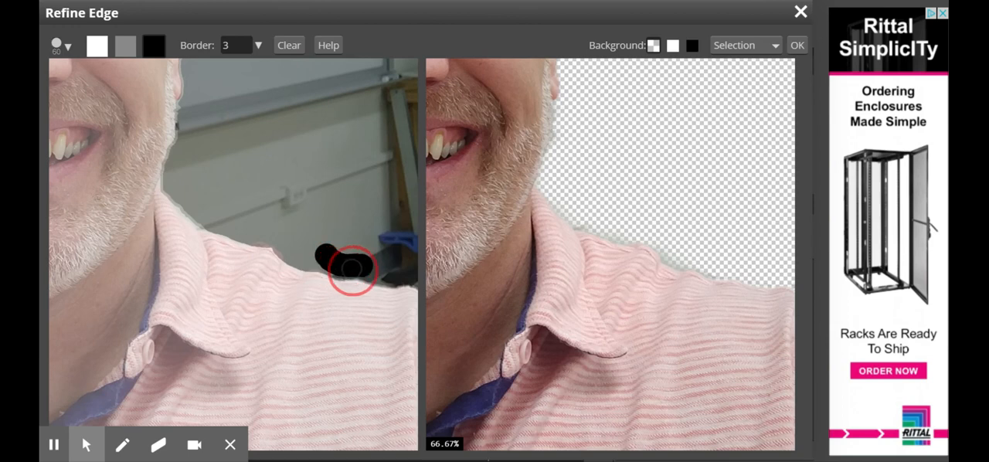
left_click_drag(352, 269, 354, 269)
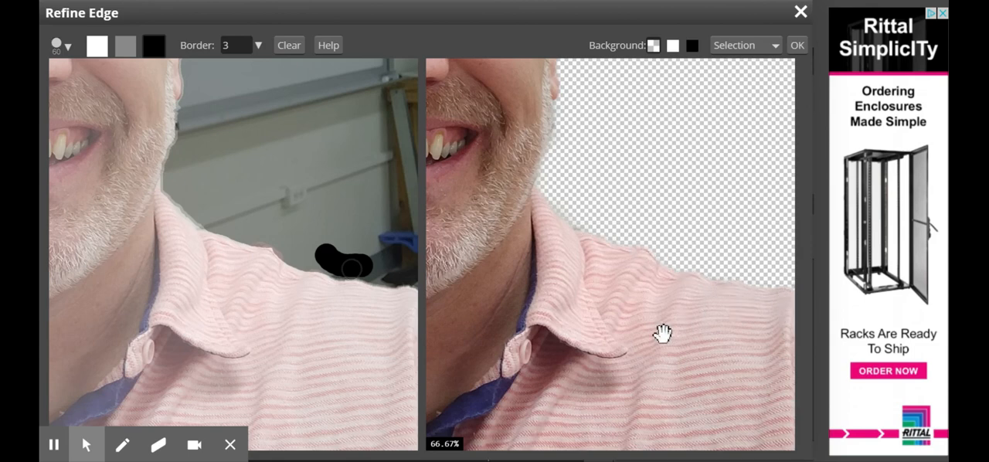
Check the opposite shoulder's edge and apply the Refine Edge result with the output kept as Selection.
left_click_drag(133, 242, 627, 276)
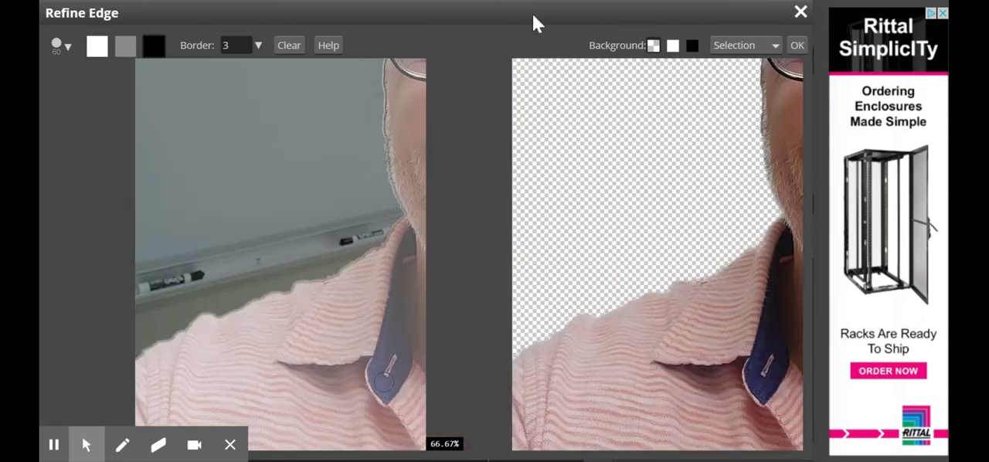
left_click(775, 49)
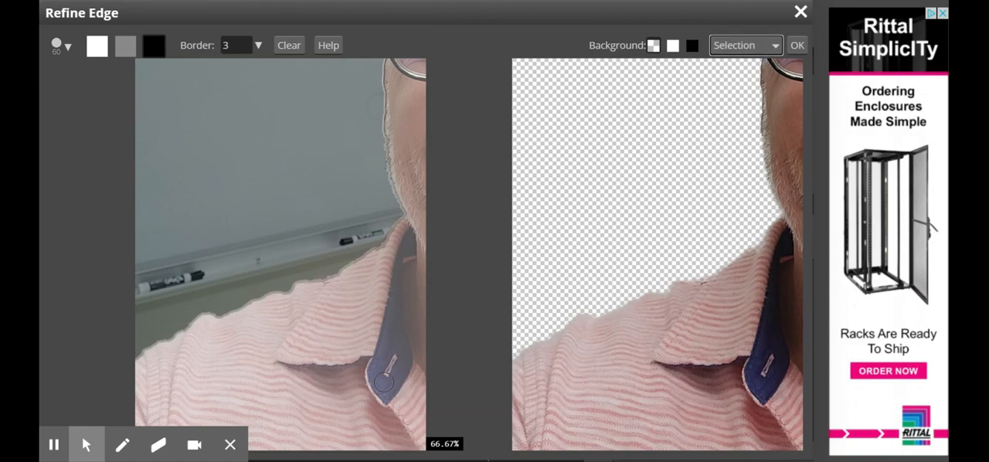
left_click(802, 43)
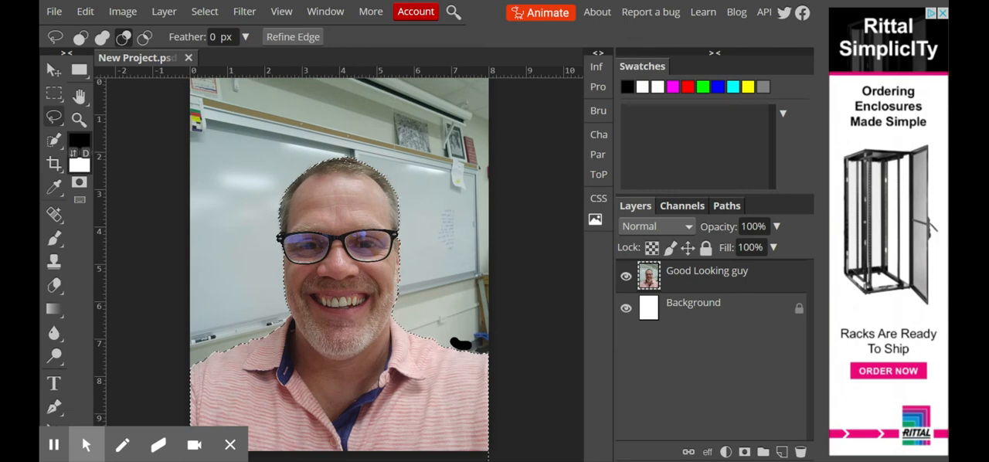
Examine the selection outline along the top of the hair and set the Lasso tool to add to the selection.
left_click(79, 118)
left_click(360, 176)
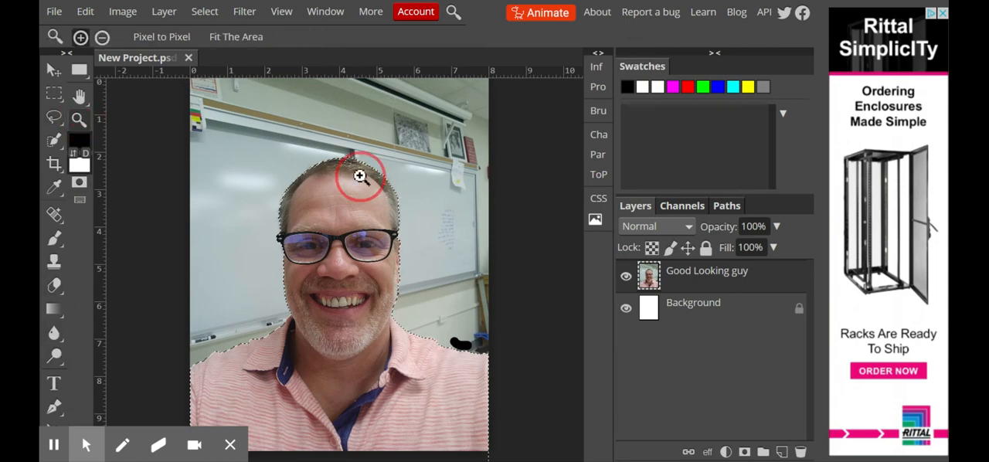
left_click(348, 174)
left_click(347, 174)
left_click(347, 174)
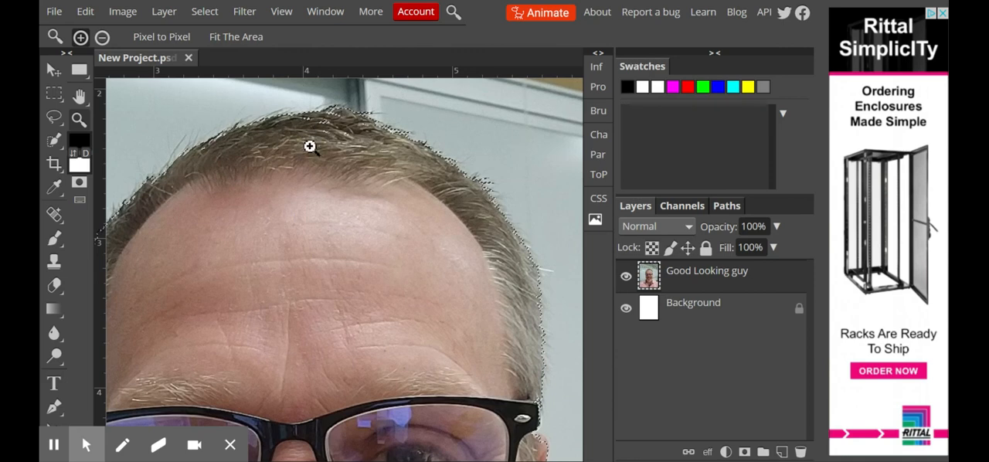
left_click(56, 117)
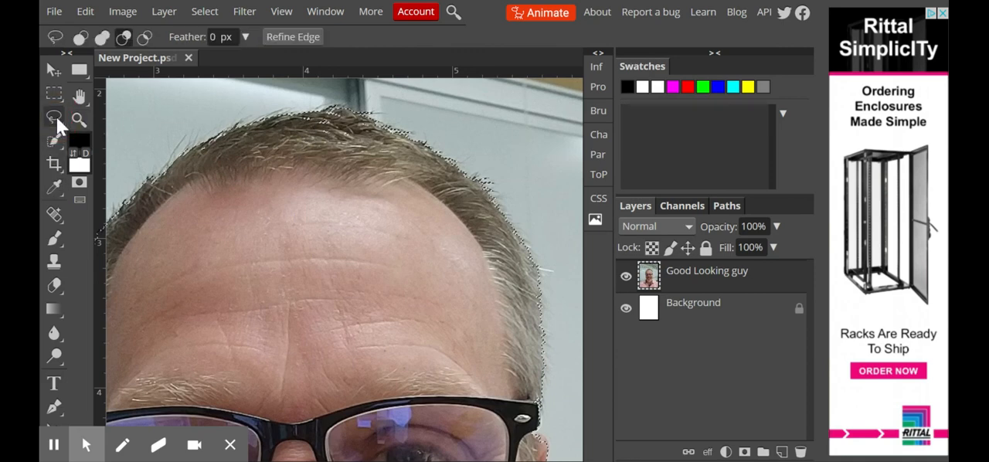
left_click(101, 38)
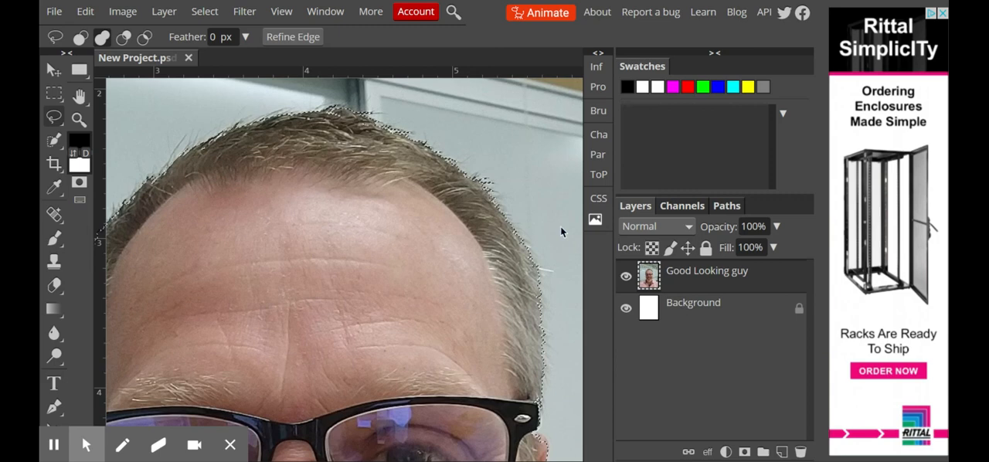
key("ctrl+0")
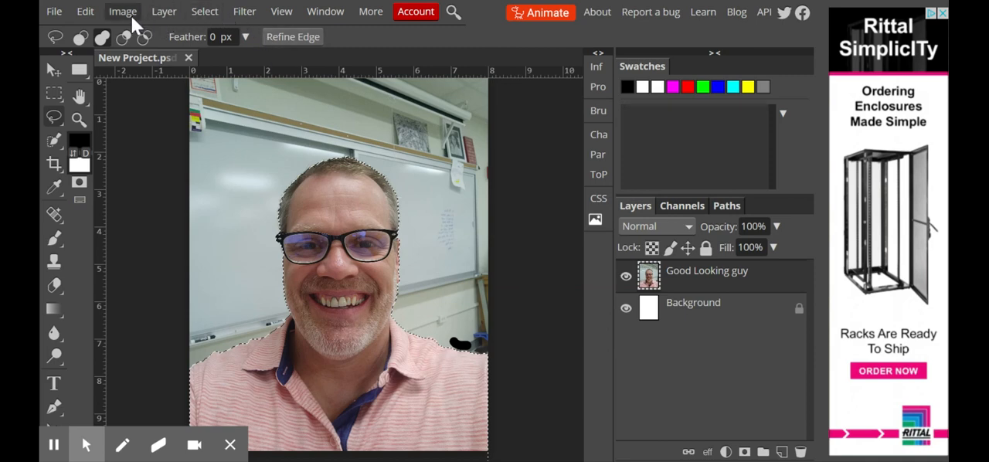
Invert the selection to cover the classroom background instead of the man.
left_click(205, 12)
left_click(232, 79)
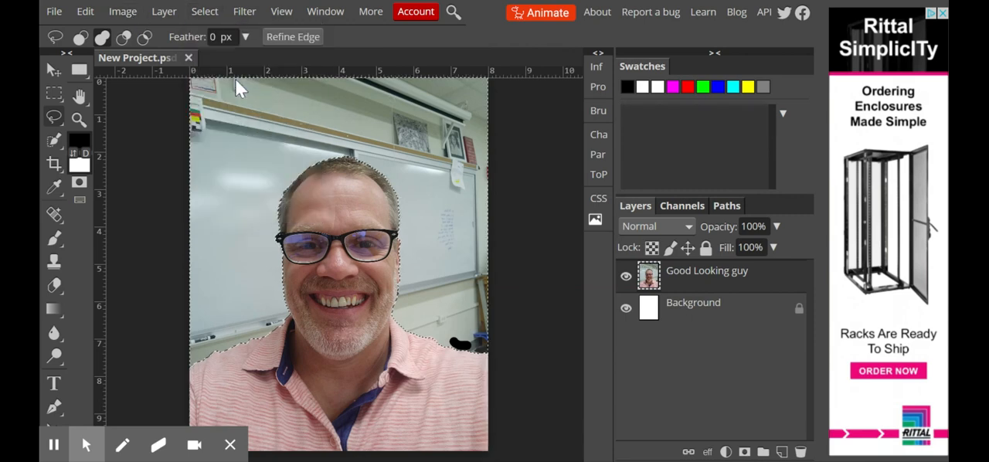
Try deleting the selected background from the Good Looking guy layer, and undo the deletion.
key("Delete")
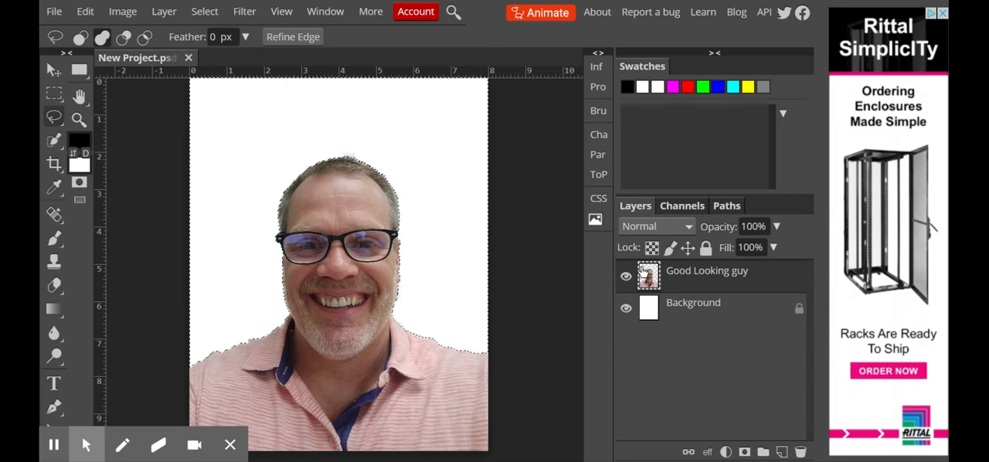
key("ctrl+z")
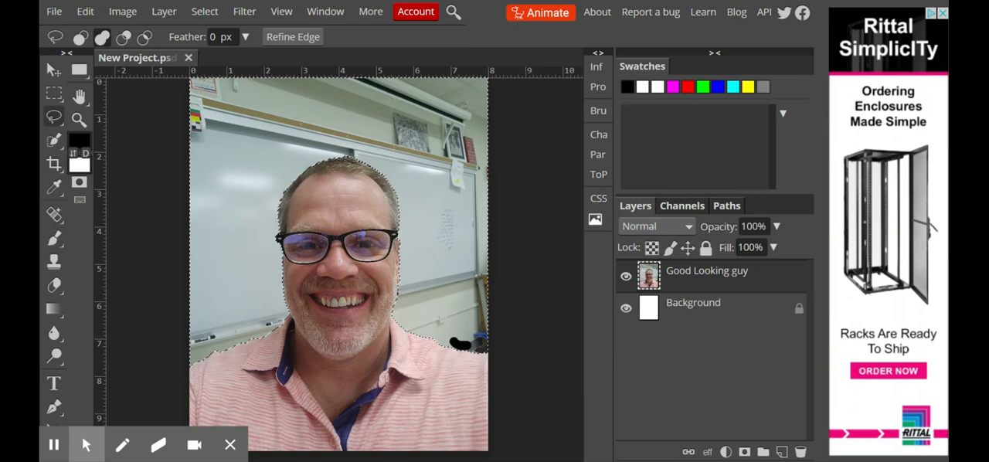
Invert the selection back to the man and add a layer mask from it to the Good Looking guy layer.
left_click(204, 13)
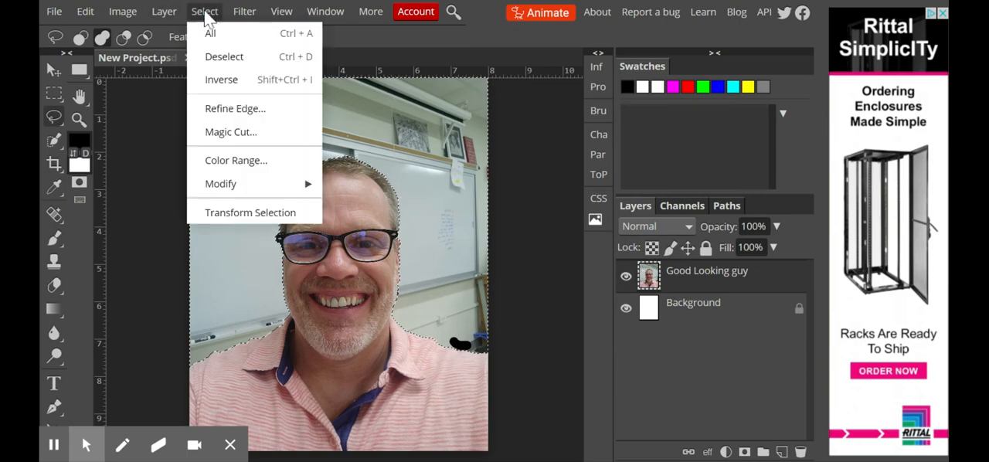
left_click(207, 80)
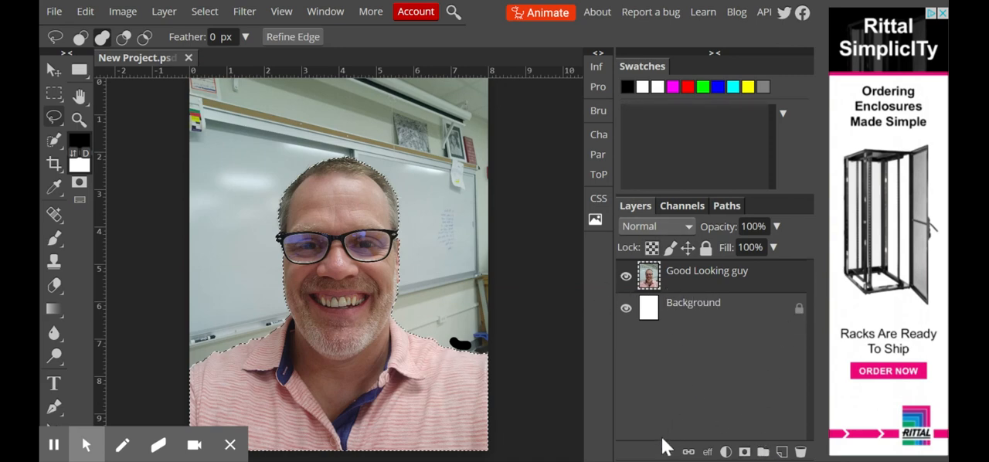
left_click(746, 454)
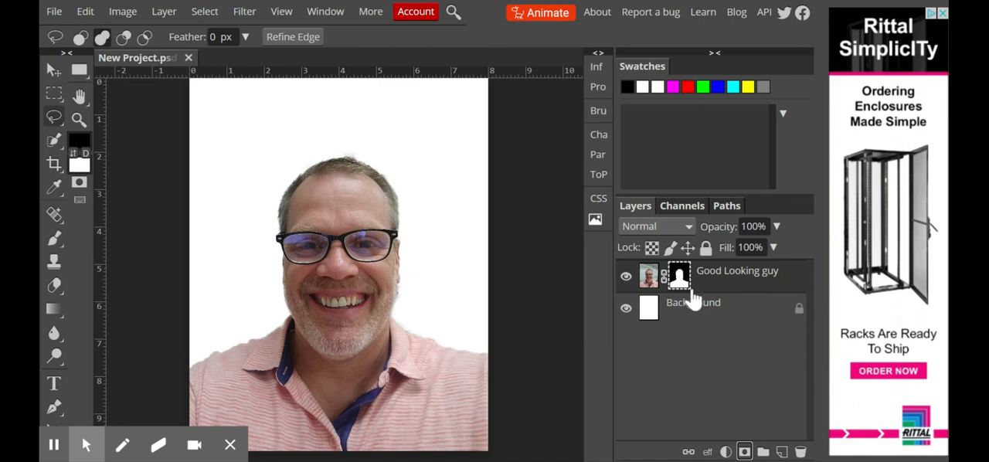
Try deleting the whole Good Looking guy layer and then only its mask, undoing each deletion.
left_click(800, 452)
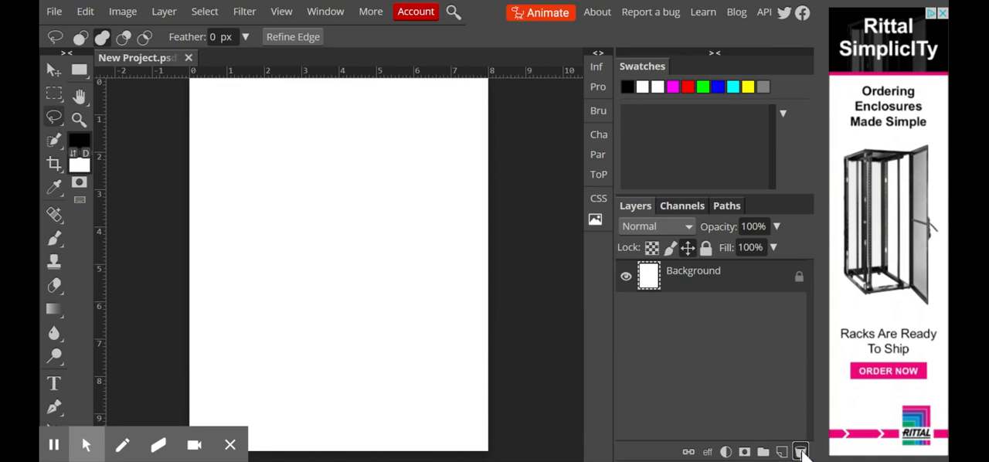
key("ctrl+z")
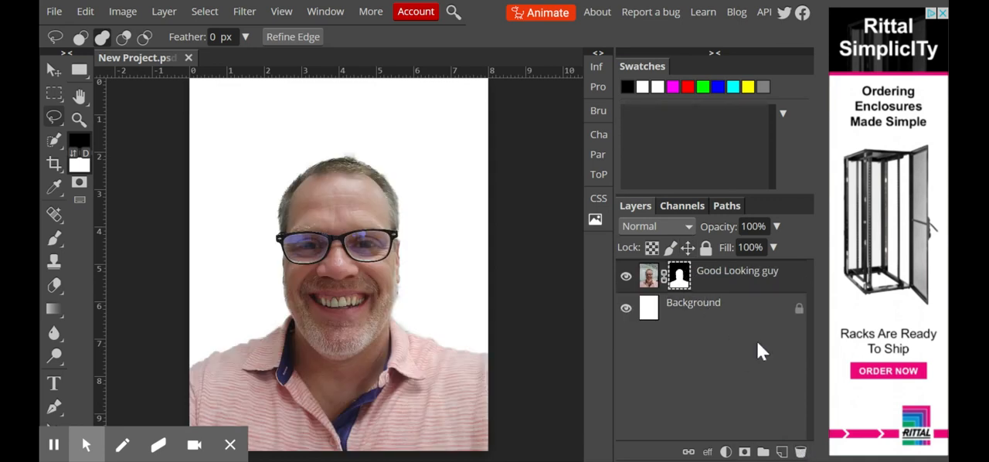
left_click(680, 279)
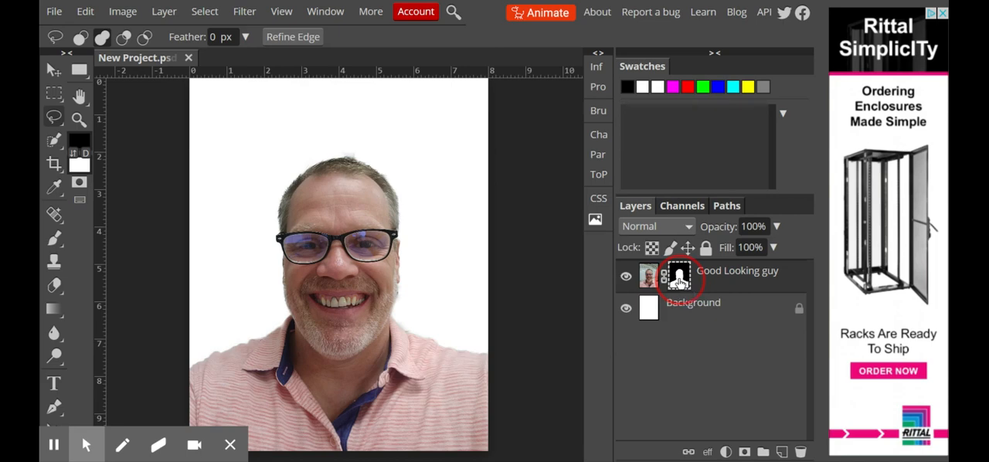
left_click_drag(683, 282, 800, 452)
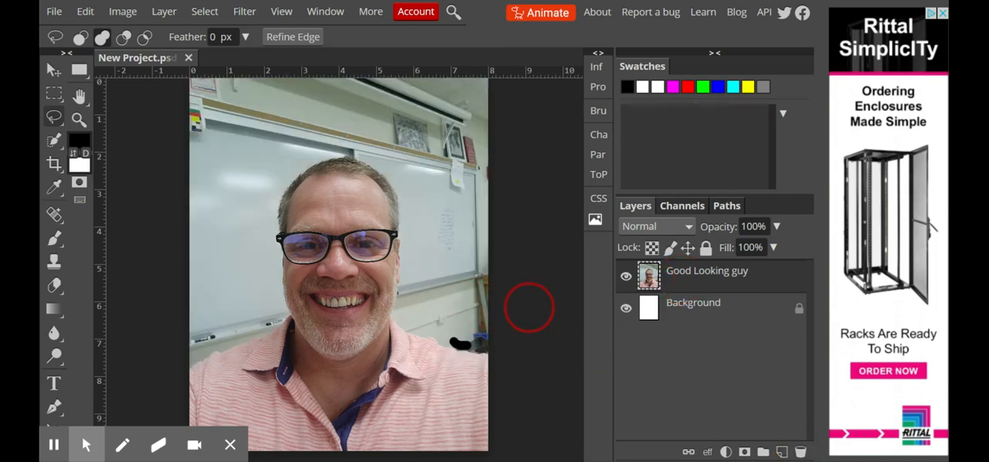
key("ctrl+z")
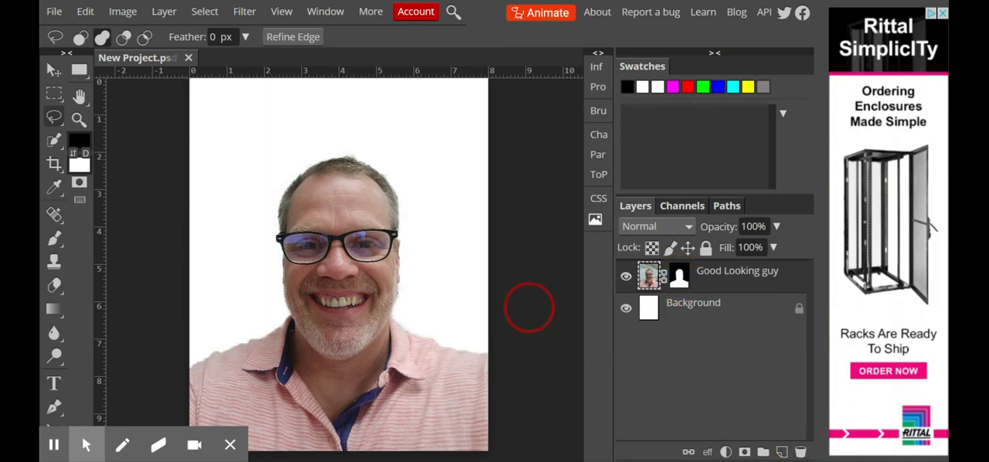
Display the Good Looking guy layer's mask on its own, close up at the outer corner of the glasses.
key("alt")
left_click(679, 285, "alt")
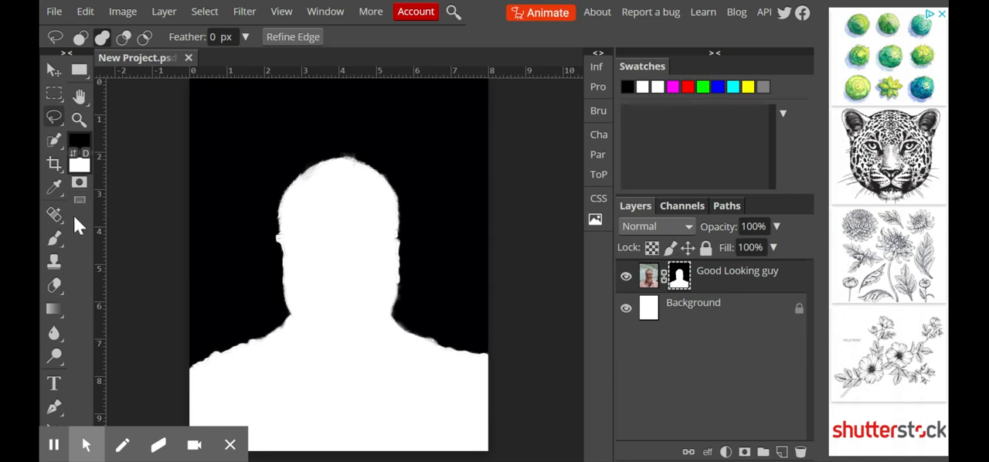
left_click(79, 119)
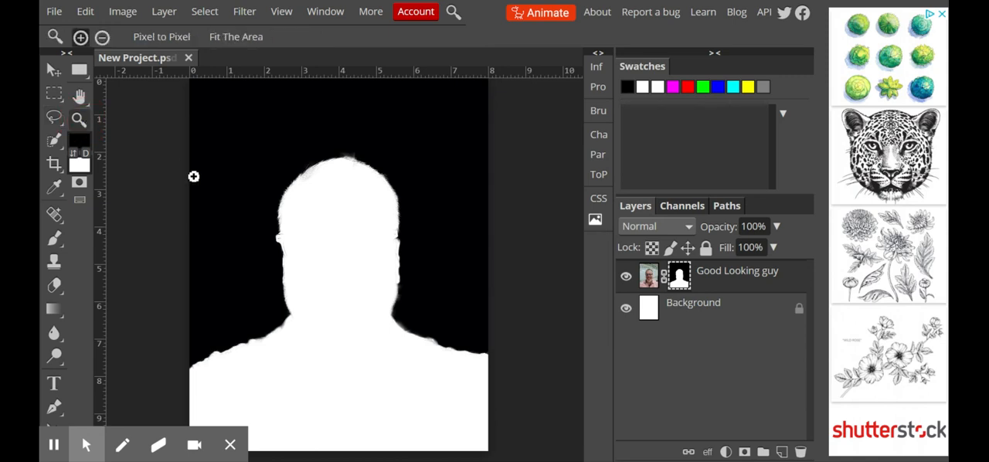
left_click(281, 245)
left_click(281, 244)
left_click(287, 242)
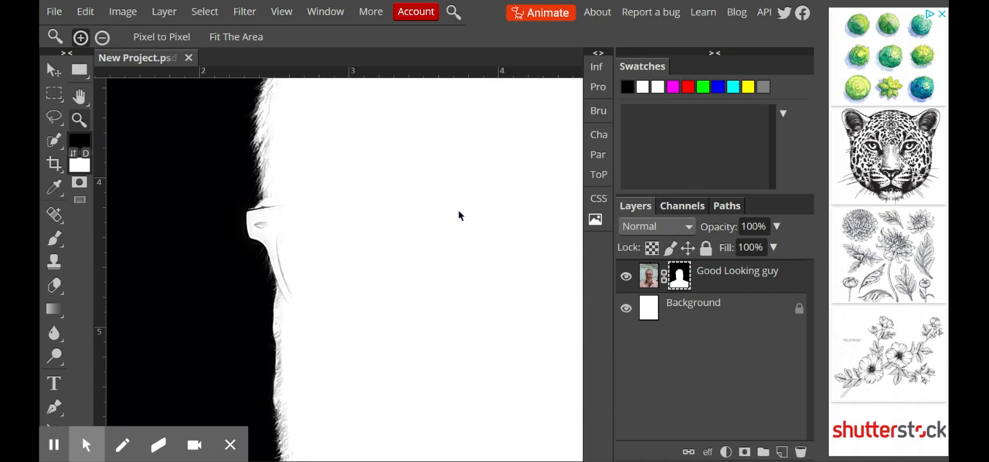
Set white as the foreground color and paint the mask just inside the glasses' corner with a 90 px brush.
left_click(86, 154)
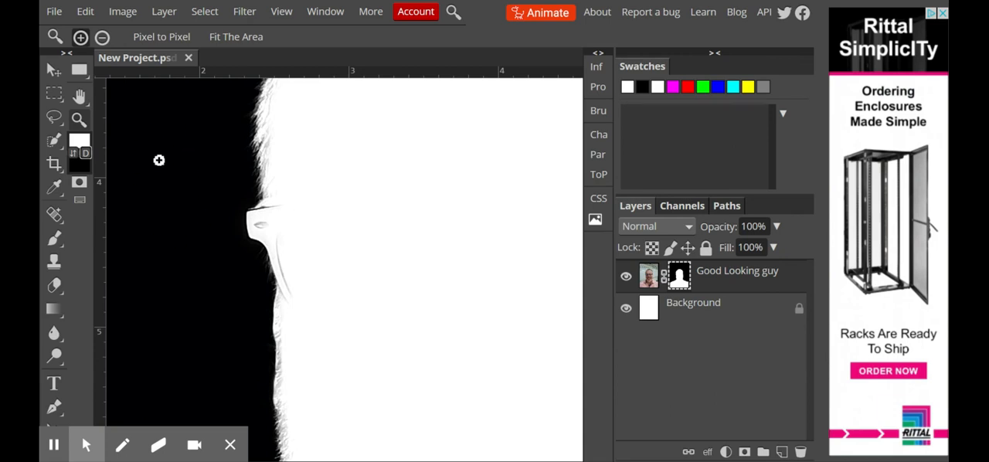
left_click(61, 239)
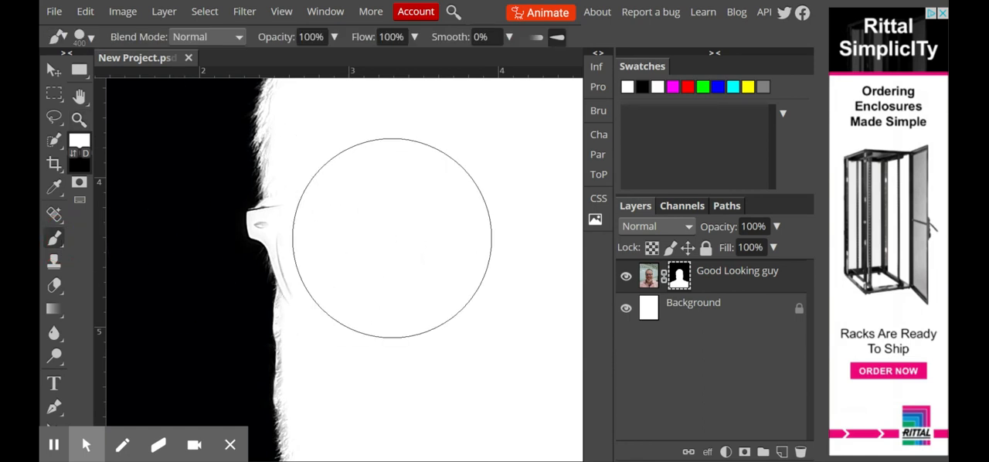
key("bracketleft")
key("bracketleft")
key("bracketleft")
key("bracketleft")
key("bracketleft")
key("bracketleft")
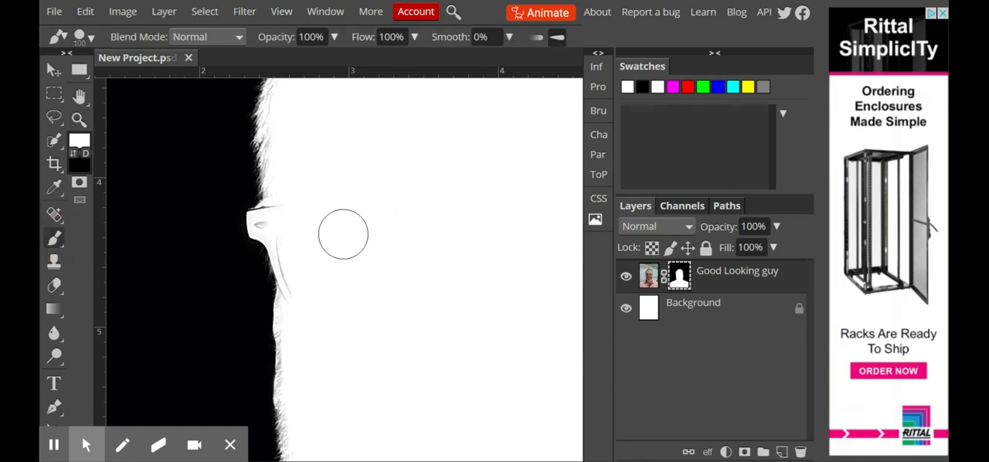
left_click(77, 142)
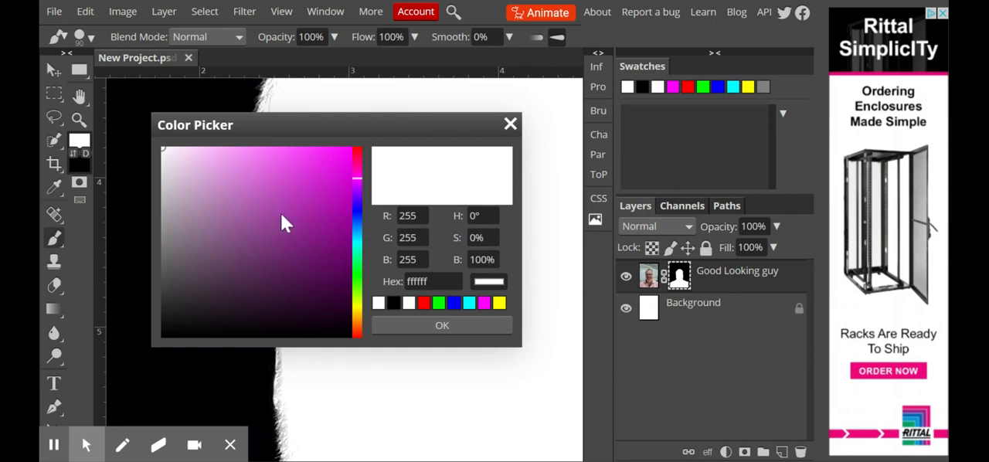
left_click(510, 125)
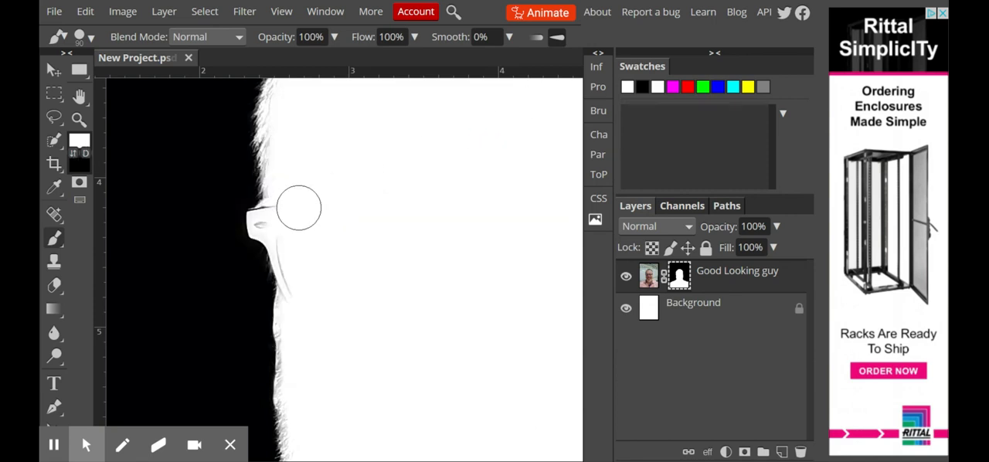
mouse_move(292, 217)
left_mouse_down()
mouse_move(302, 298)
mouse_move(312, 271)
left_mouse_up()
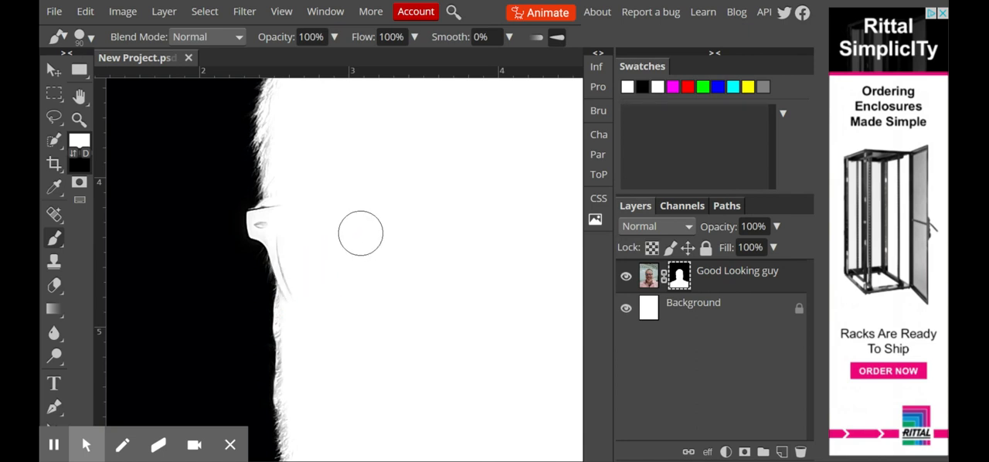
Paint the grey marks at the glasses' corner white with a 50 px brush and return to the photo view.
key("bracketleft")
key("bracketleft")
key("bracketleft")
key("bracketleft")
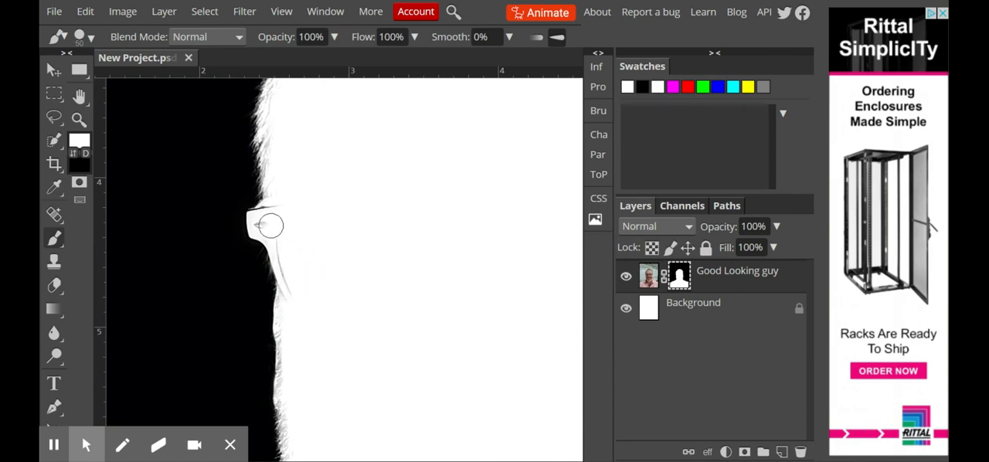
mouse_move(262, 225)
left_mouse_down()
mouse_move(288, 259)
mouse_move(299, 317)
left_mouse_up()
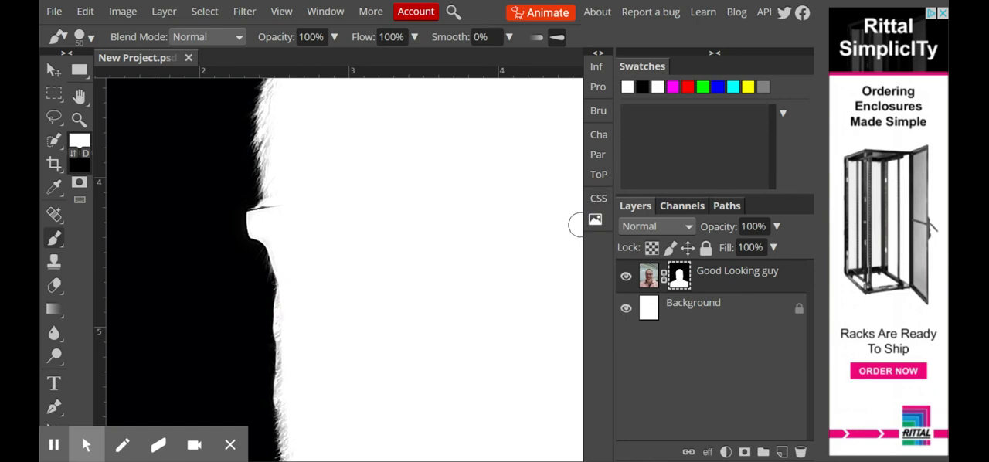
left_click(649, 280)
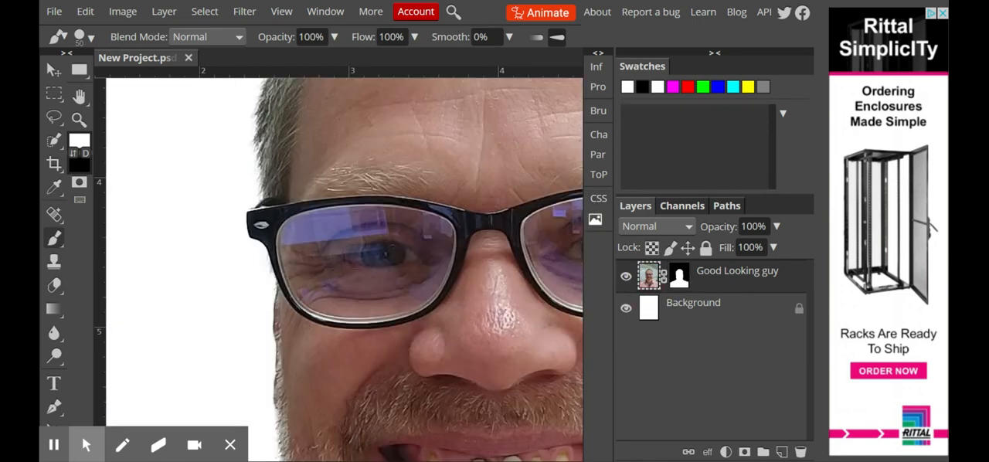
Try painting white on the layer mask around the glasses' corner with a 90 px brush, and undo the stroke.
left_click(683, 279)
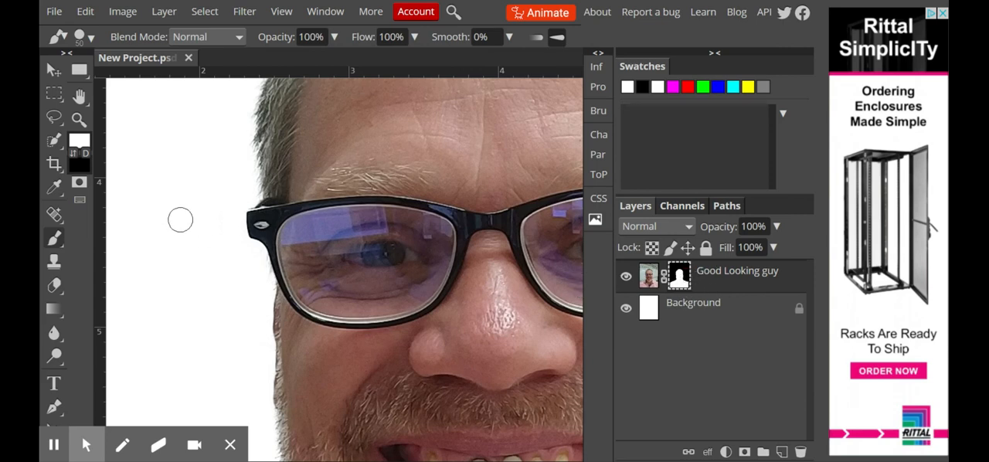
key("bracketright")
key("bracketright")
key("bracketright")
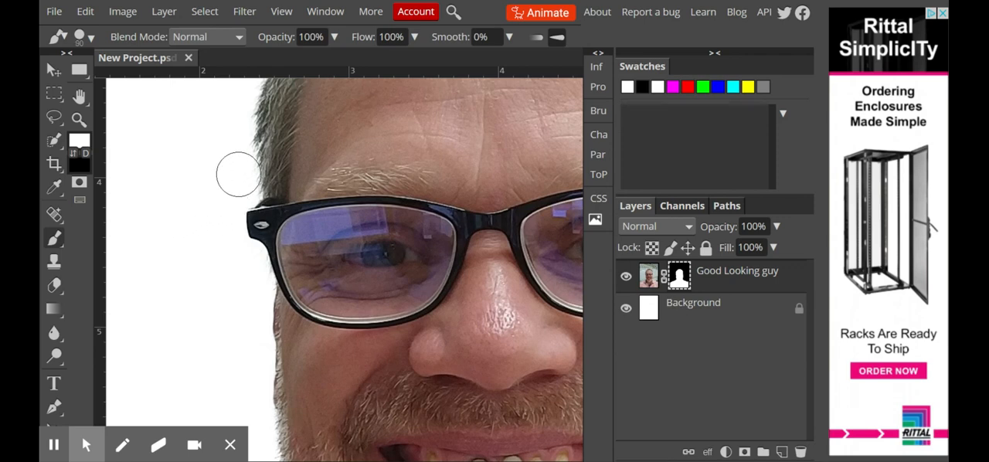
mouse_move(265, 145)
left_mouse_down()
mouse_move(220, 210)
mouse_move(215, 258)
mouse_move(267, 331)
mouse_move(300, 322)
mouse_move(263, 248)
mouse_move(267, 191)
mouse_move(254, 183)
mouse_move(246, 255)
mouse_move(309, 333)
left_mouse_up()
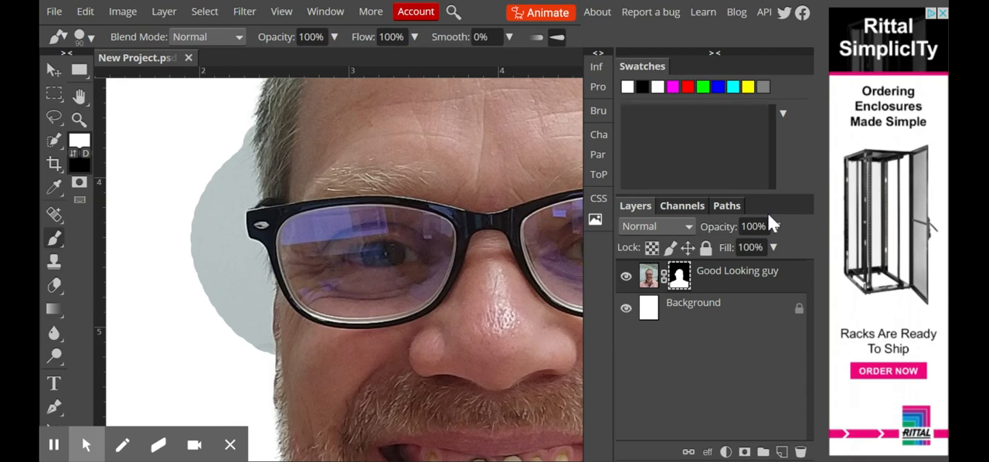
key("ctrl+z")
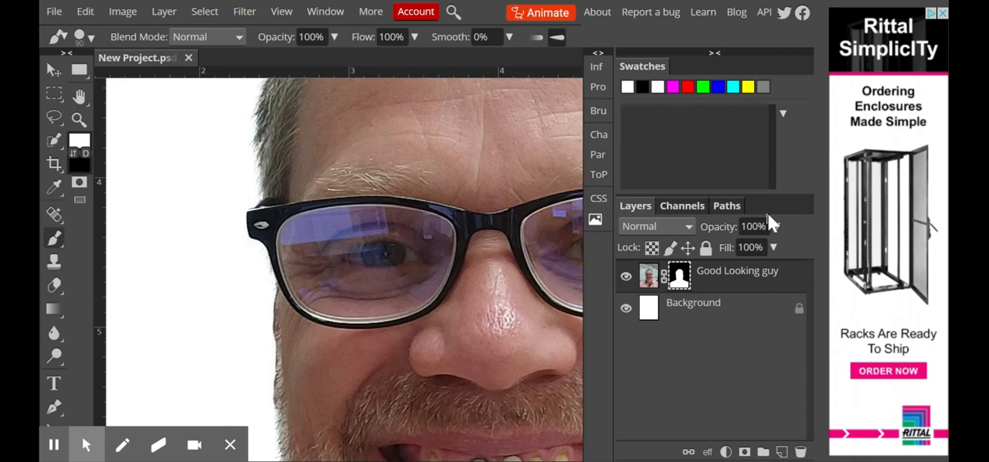
Switch the foreground color to black, try painting over the glasses' corner on the mask, and undo the stroke.
left_click(73, 152)
mouse_move(220, 201)
left_mouse_down()
mouse_move(285, 234)
mouse_move(283, 273)
mouse_move(260, 168)
mouse_move(163, 149)
left_mouse_up()
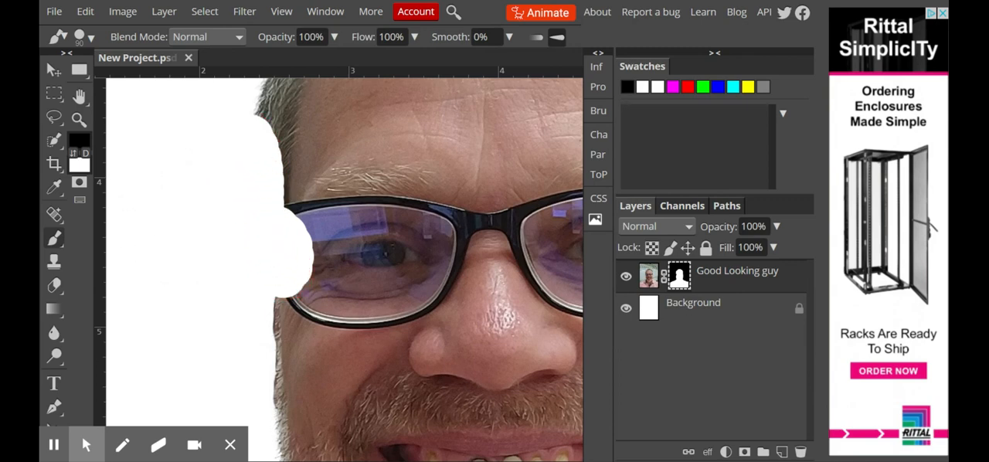
key("ctrl+z")
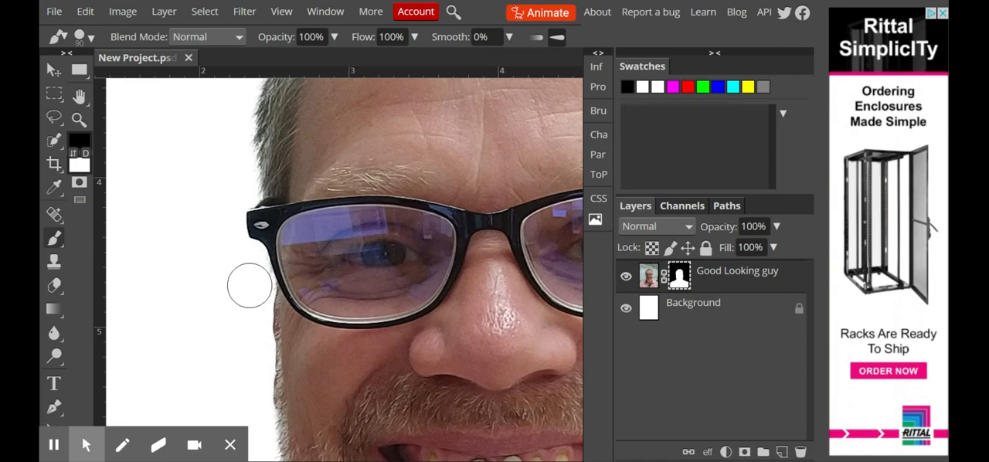
Set the brush to 0% hardness and 300 px and paint black on the mask to soften the face's edge beside the glasses and cheek.
left_click(91, 38)
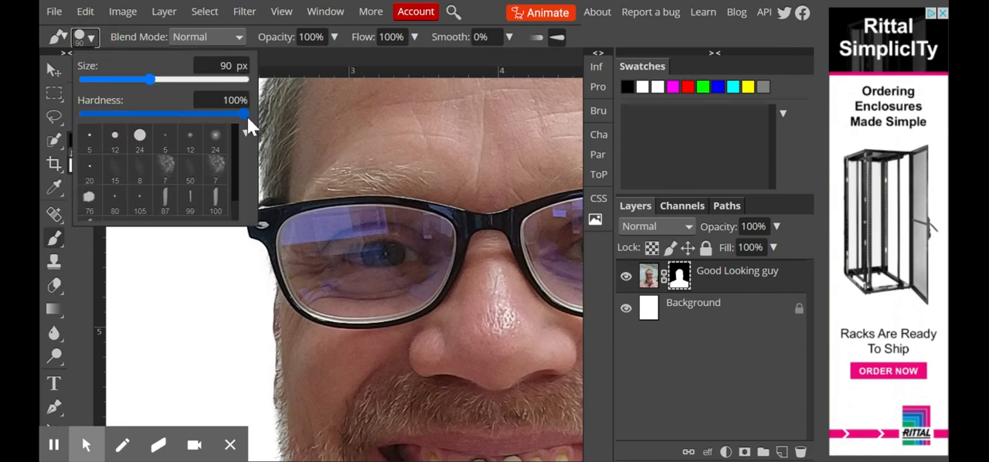
left_click_drag(246, 115, 85, 112)
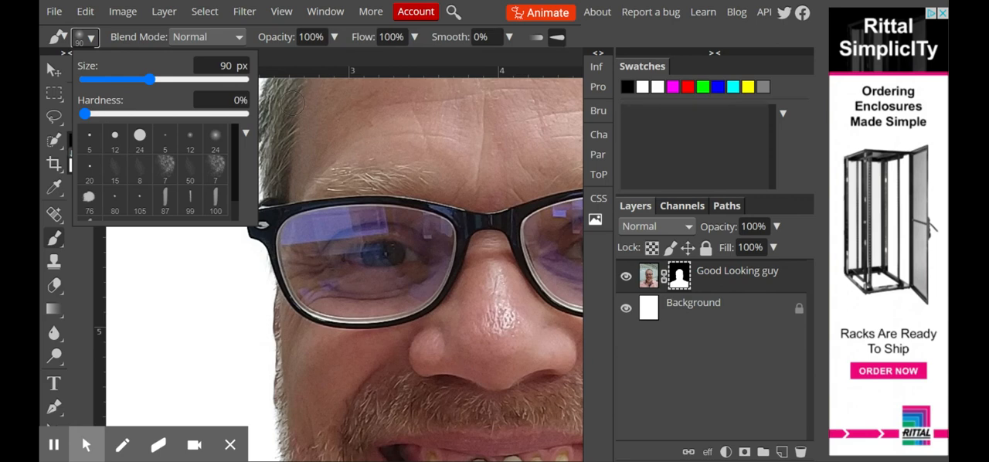
left_click(90, 38)
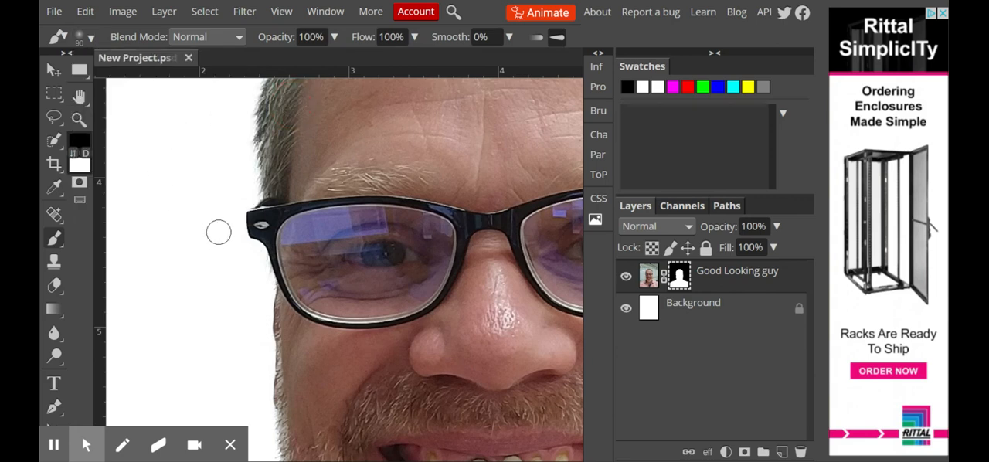
key("bracketright")
key("bracketright")
key("bracketright")
key("bracketright")
key("bracketright")
key("bracketright")
key("bracketright")
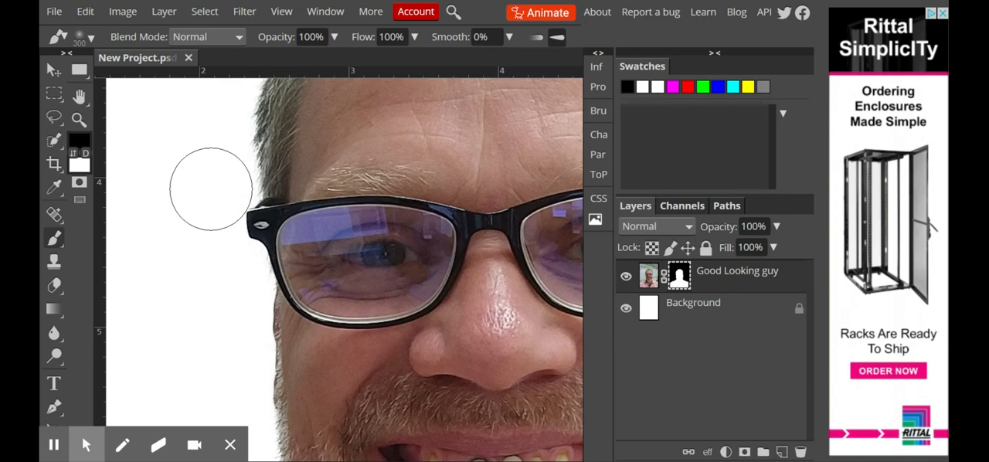
left_click(208, 197)
mouse_move(208, 197)
left_mouse_down()
mouse_move(206, 247)
mouse_move(229, 303)
mouse_move(239, 411)
left_mouse_up()
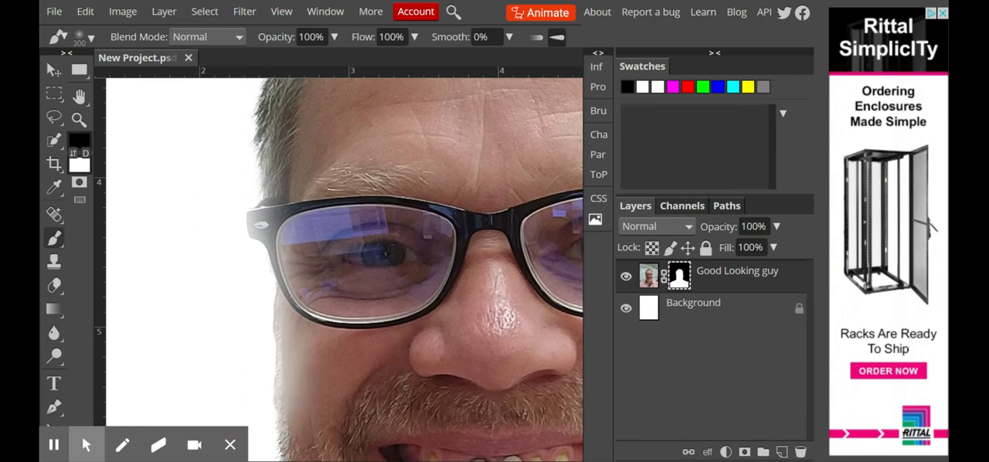
Paint soft black strokes on the mask around the hair, sides of the face and shoulders to fade the man's outline.
key("ctrl+minus")
key("ctrl+minus")
key("ctrl+minus")
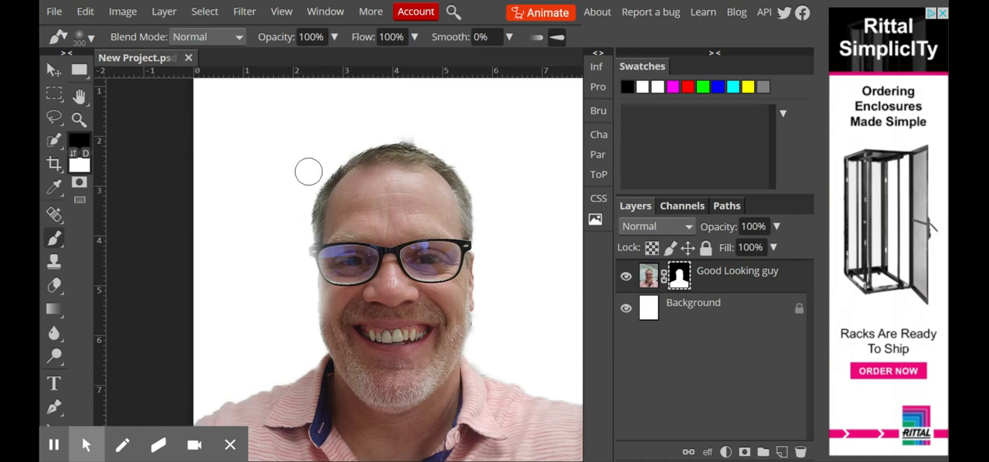
mouse_move(322, 162)
left_mouse_down()
mouse_move(300, 207)
mouse_move(298, 353)
mouse_move(197, 404)
mouse_move(210, 343)
left_mouse_up()
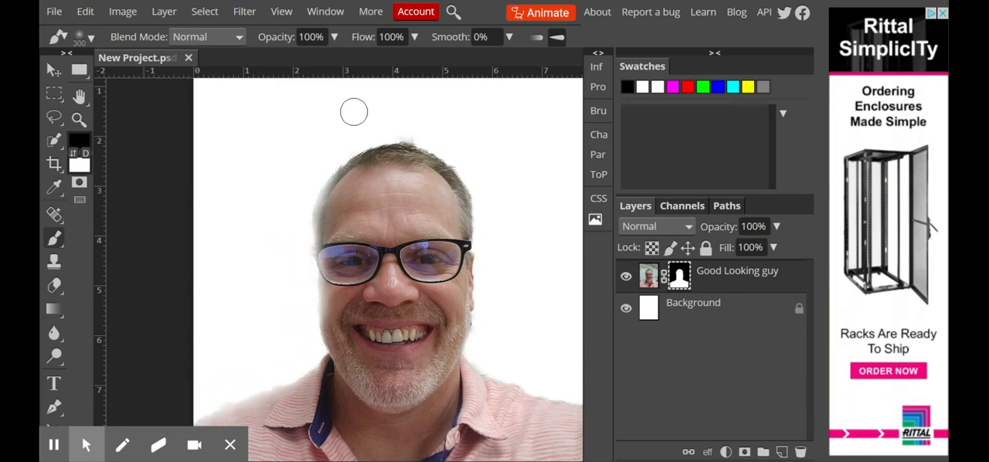
mouse_move(325, 163)
left_mouse_down()
mouse_move(404, 136)
mouse_move(463, 165)
mouse_move(487, 219)
mouse_move(477, 350)
mouse_move(520, 383)
mouse_move(580, 399)
left_mouse_up()
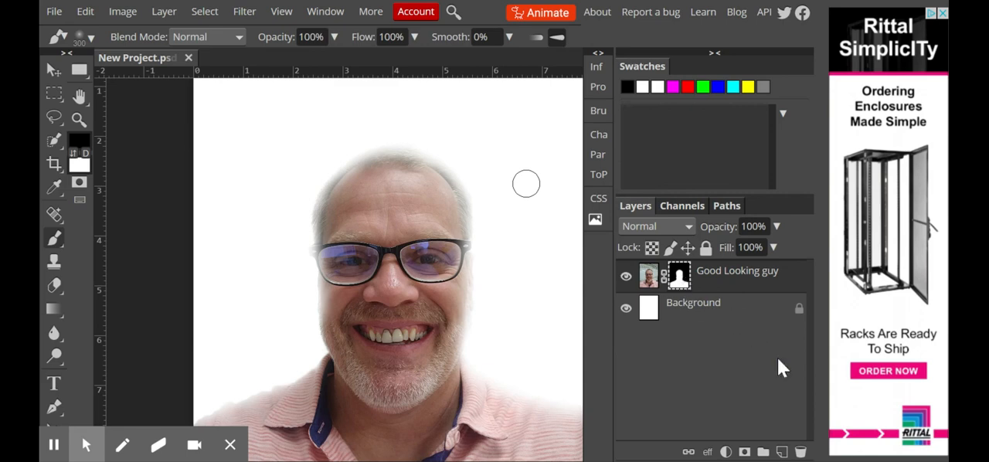
Delete the layer mask from the Good Looking guy layer to restore the full photo.
left_click(678, 280)
left_click(694, 289)
left_click(800, 450)
left_click(603, 136)
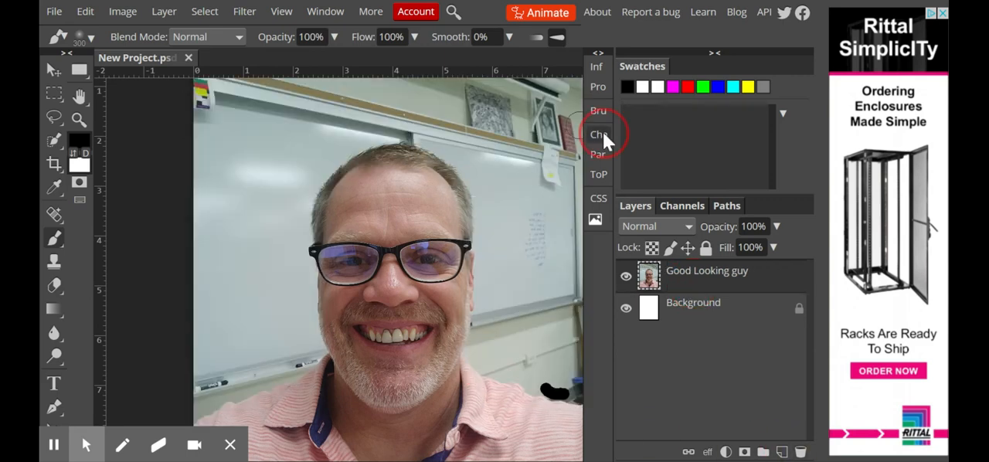